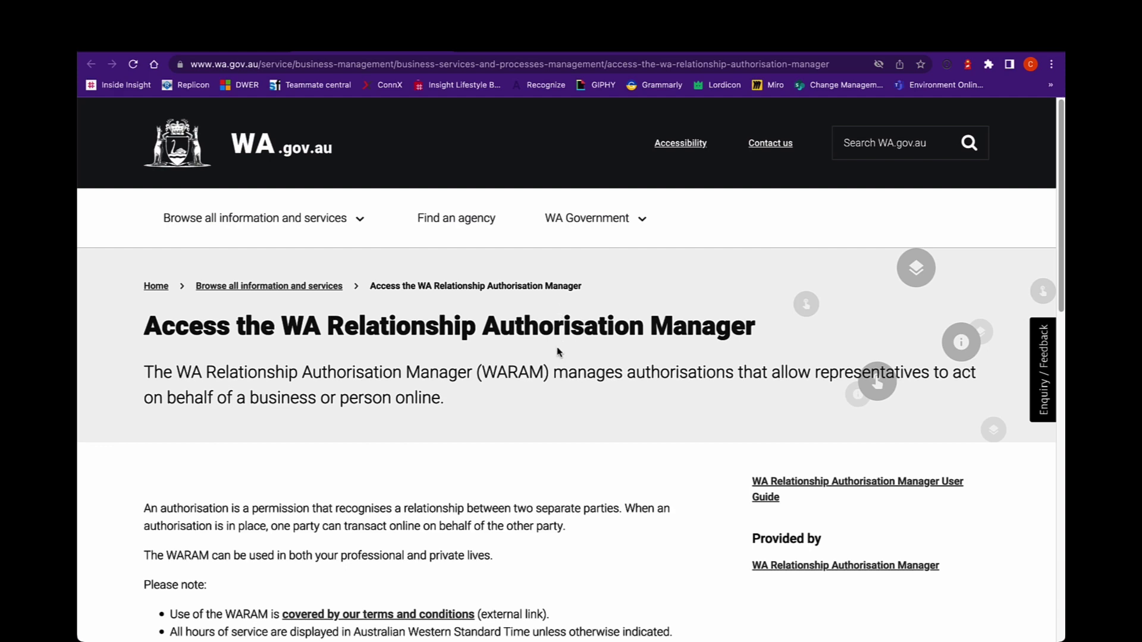
# Step: Scroll the Access the WARAM page to its supported services and highlight Environment Online
pyautogui.scroll(-5, 558, 346)
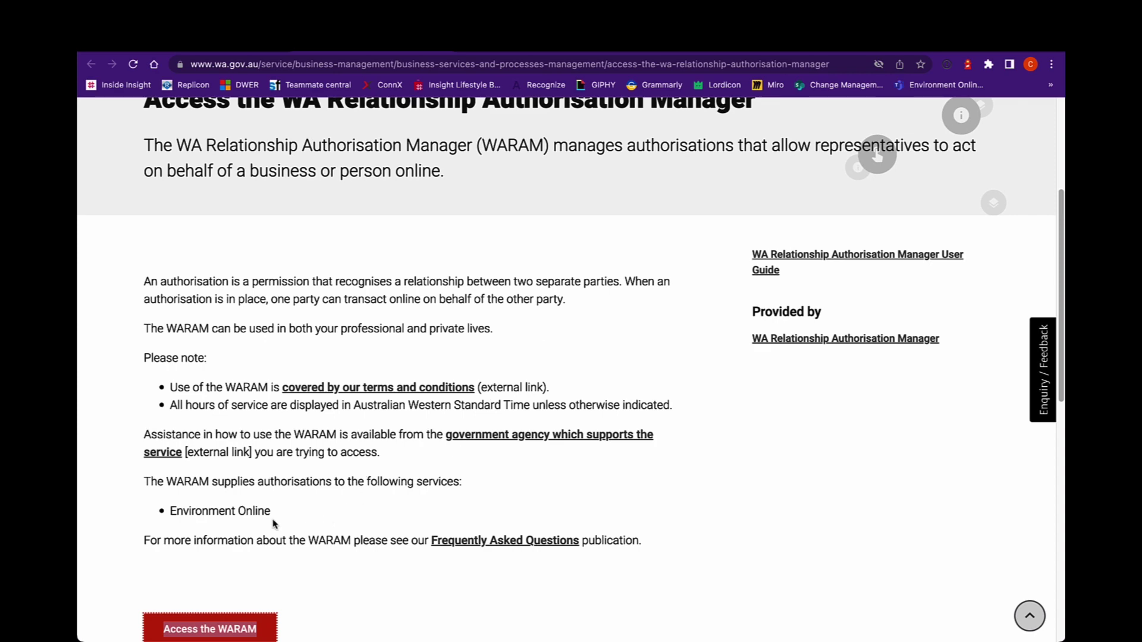
pyautogui.scroll(5, 558, 353)
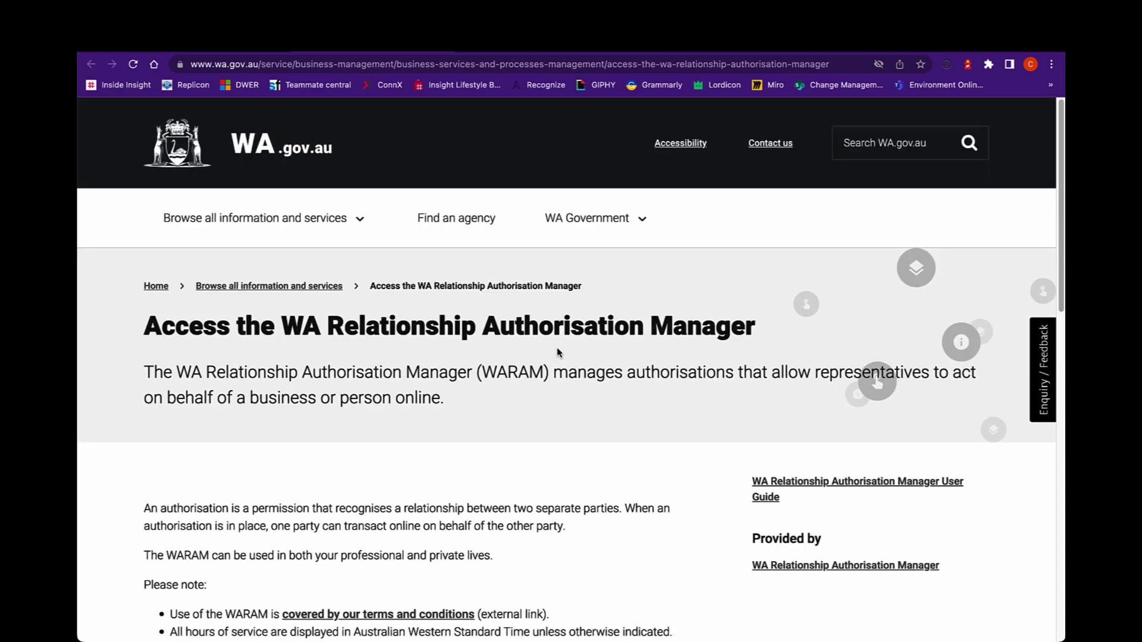
pyautogui.scroll(-3, 558, 352)
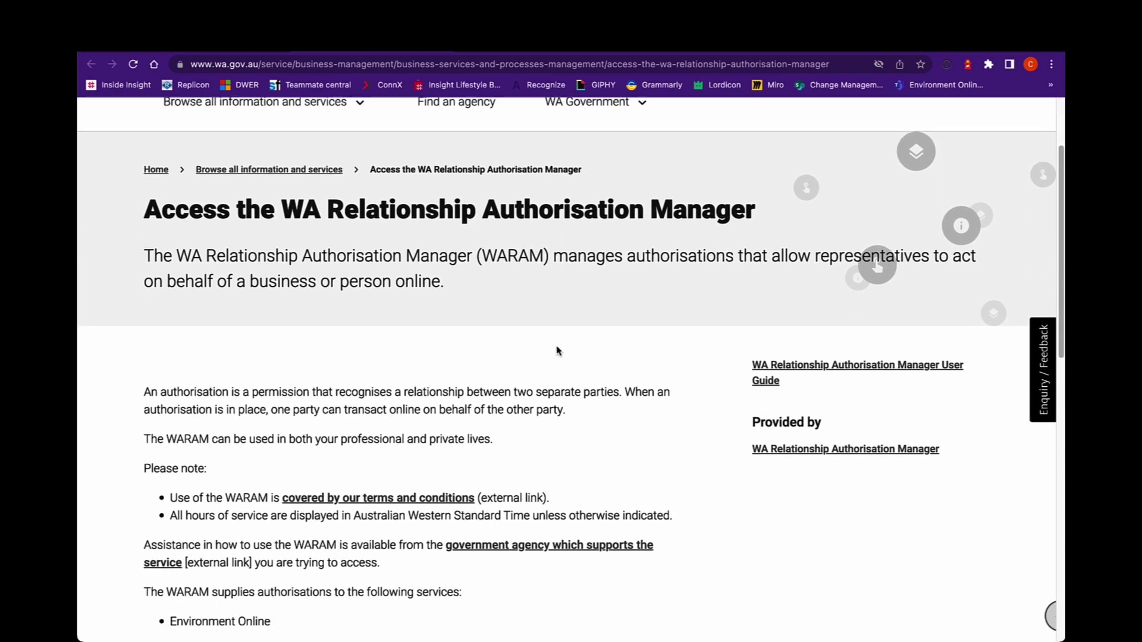
pyautogui.scroll(-2, 558, 352)
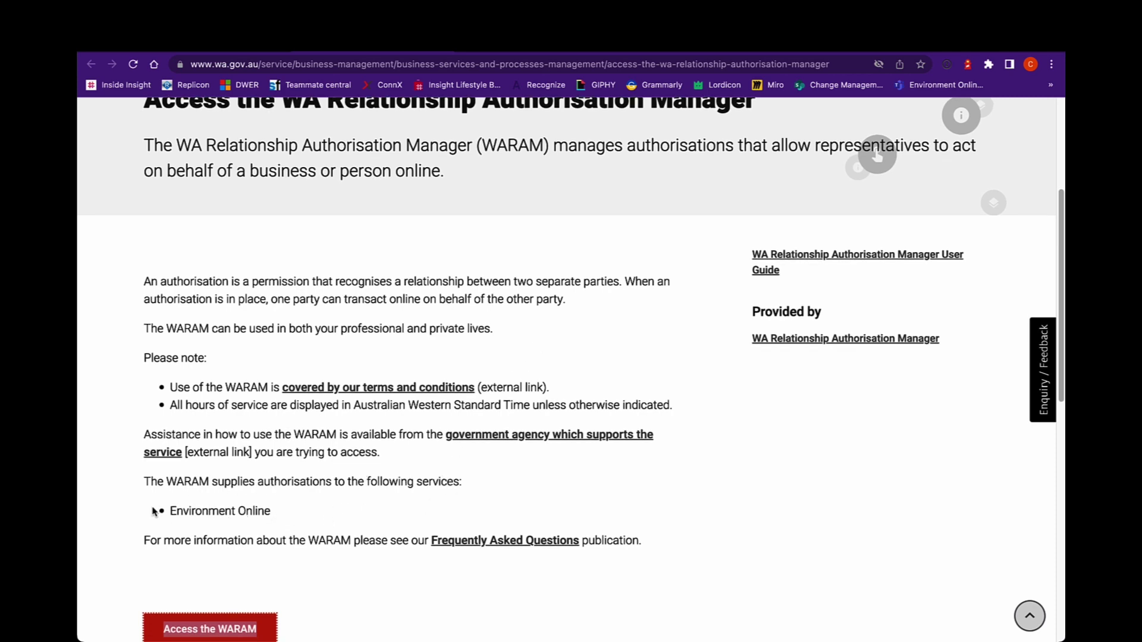
pyautogui.moveTo(153, 512); pyautogui.dragTo(311, 510)
pyautogui.click(324, 508)
pyautogui.tripleClick(326, 513)
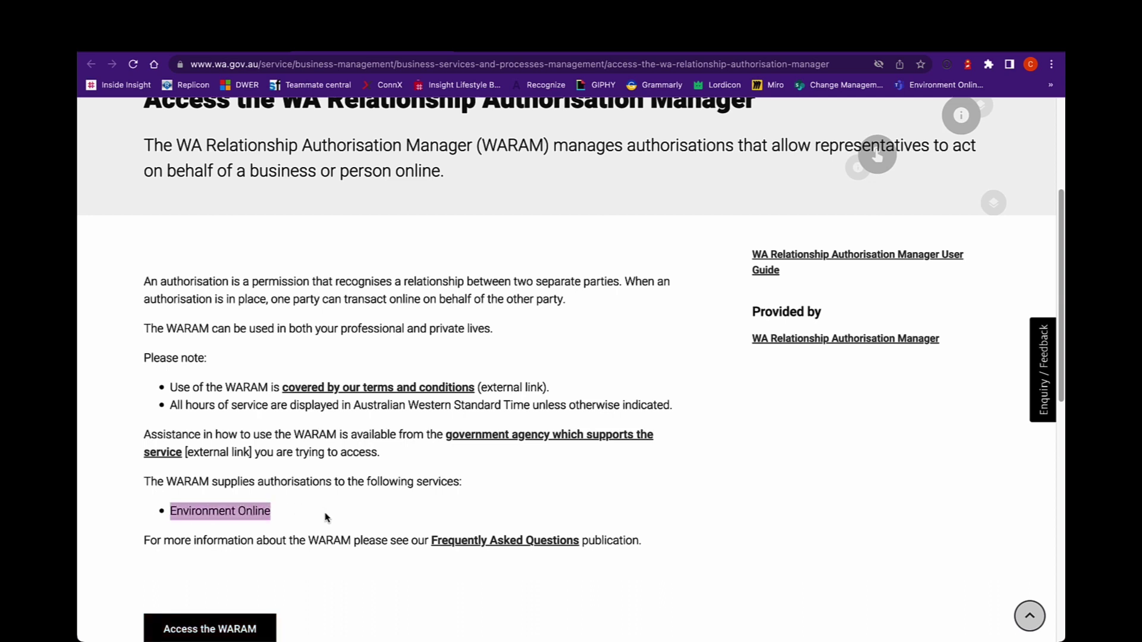
pyautogui.scroll(-1, 384, 512)
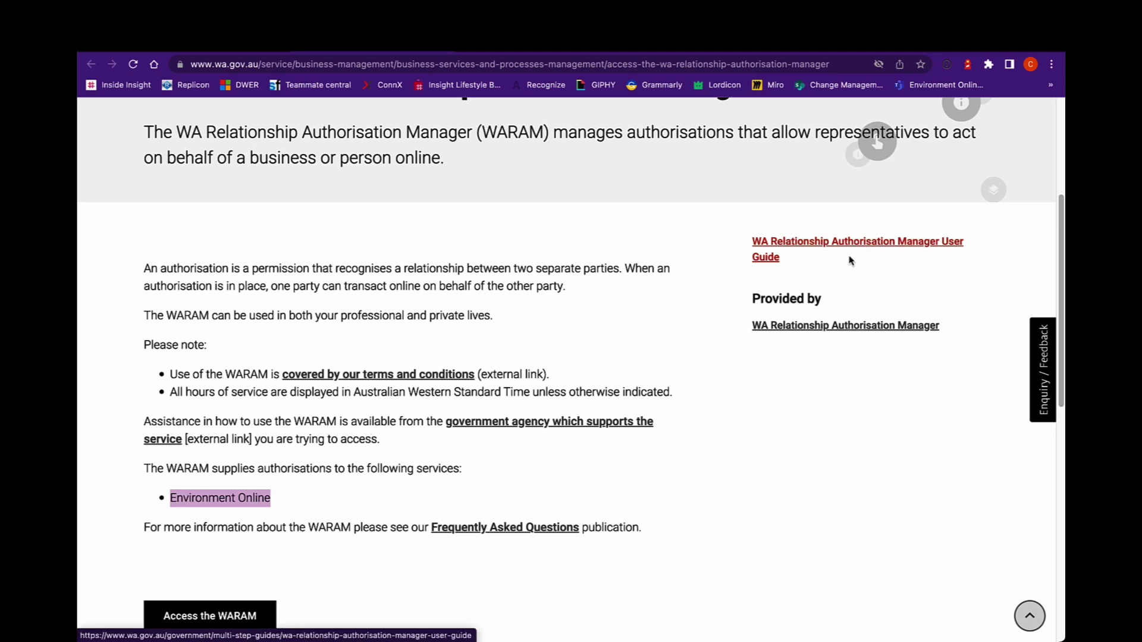
# Step: Go to the WARAM sign-in page and expand the accepted accounts, noting myGovID
pyautogui.click(234, 617)
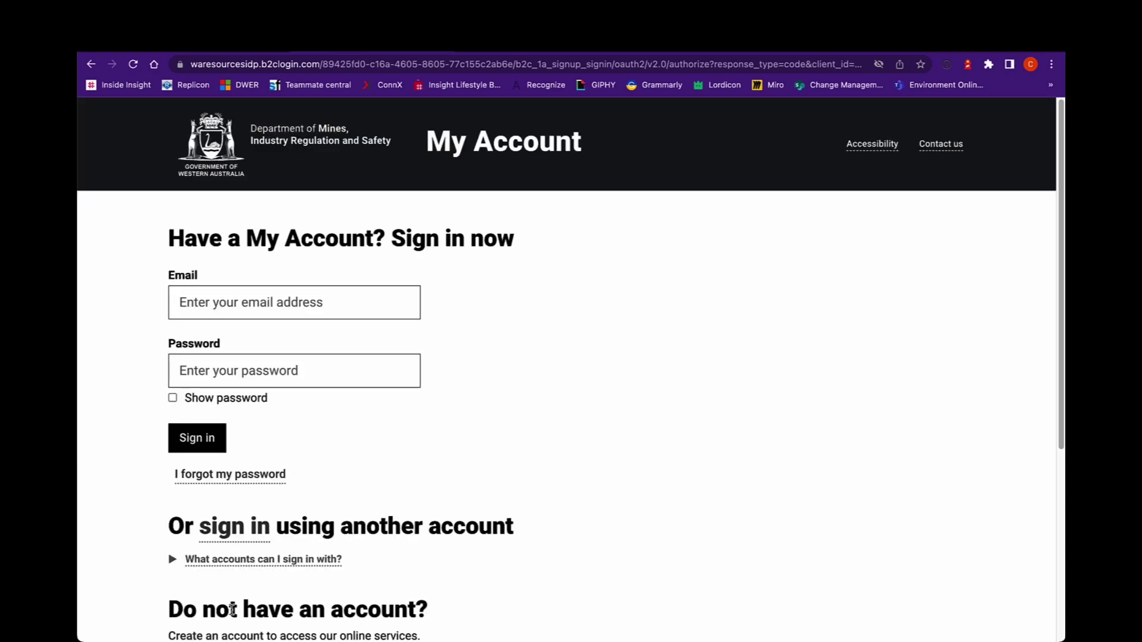
pyautogui.scroll(-1, 370, 527)
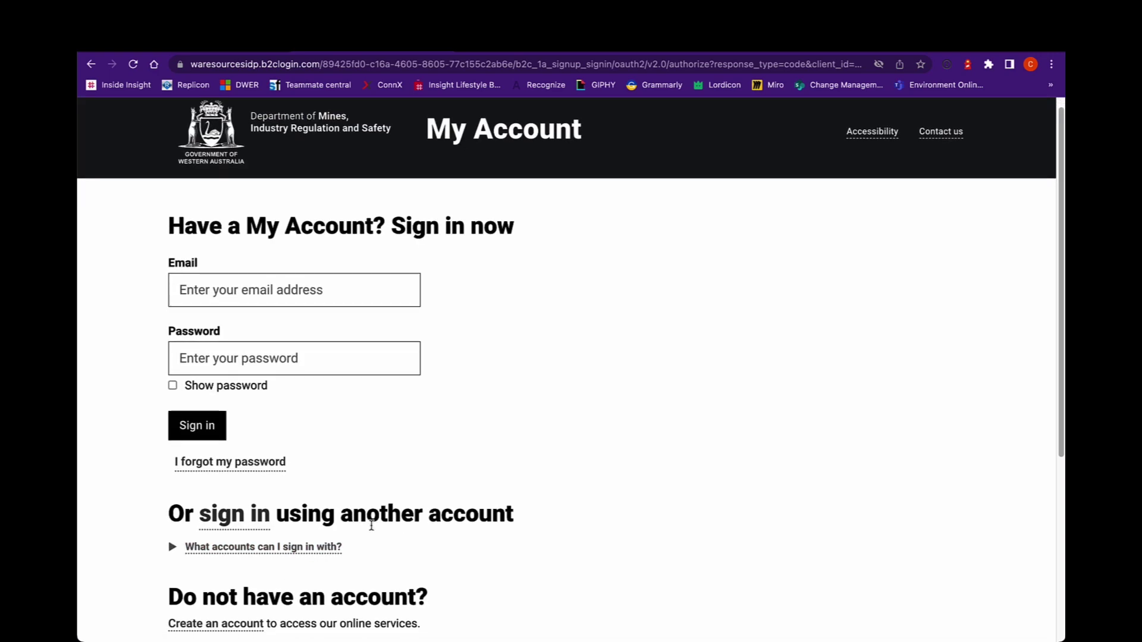
pyautogui.scroll(-1, 371, 525)
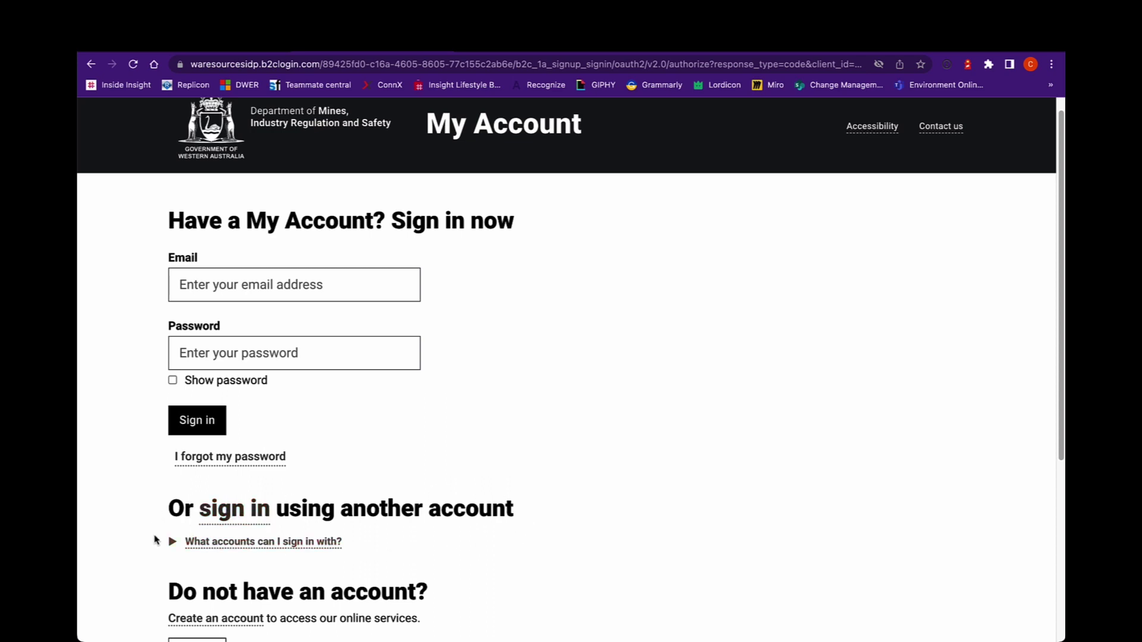
pyautogui.click(172, 543)
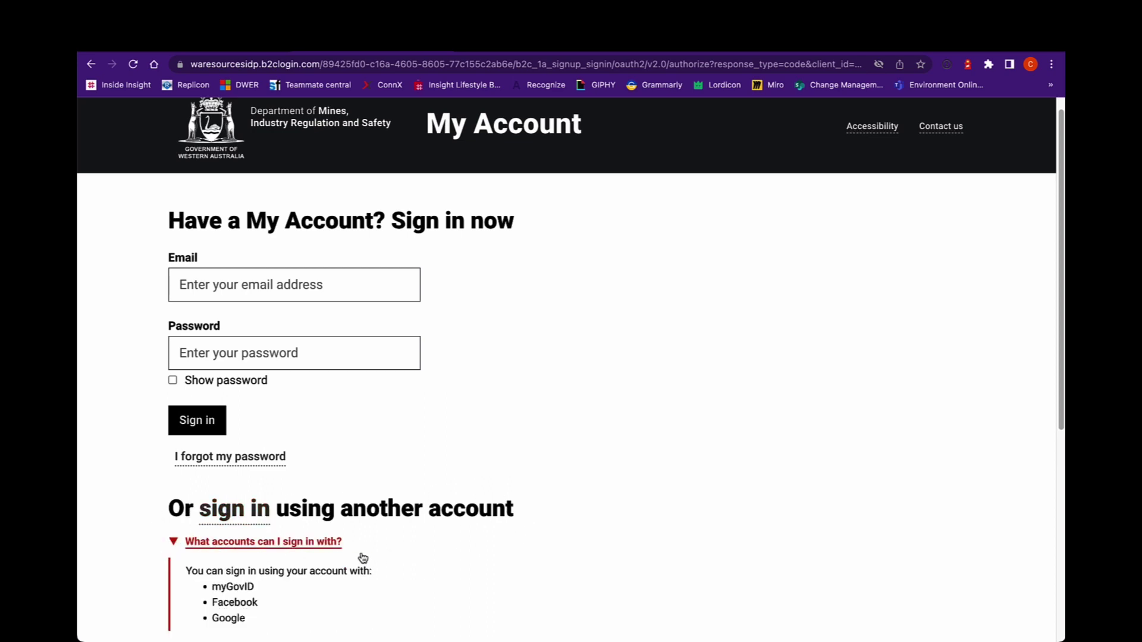
pyautogui.scroll(-1, 408, 548)
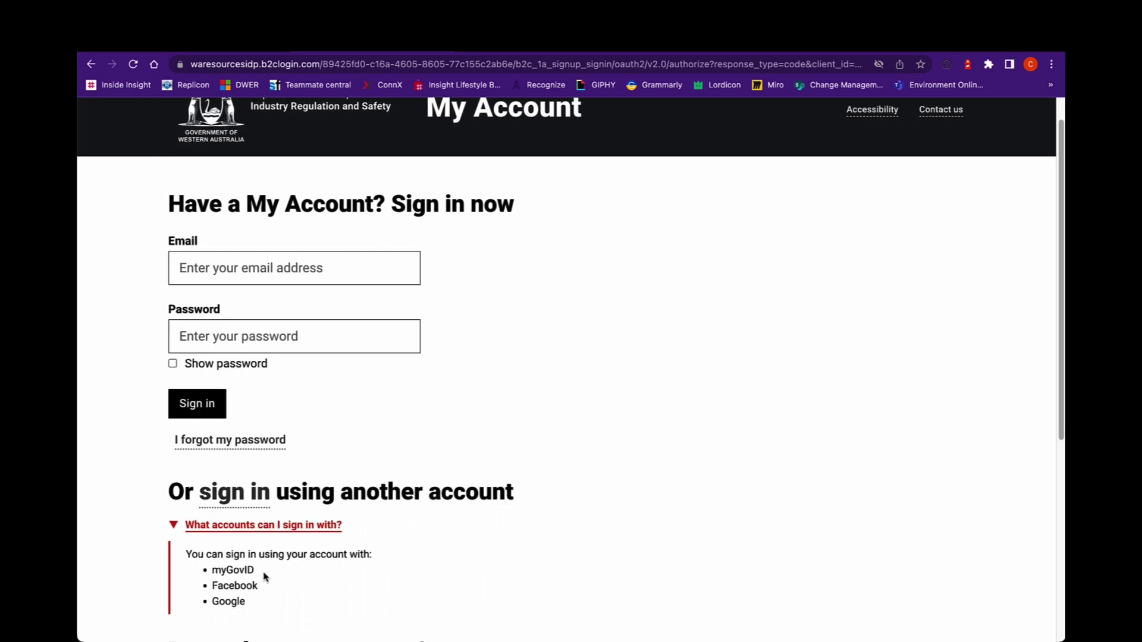
pyautogui.moveTo(261, 572); pyautogui.dragTo(204, 572)
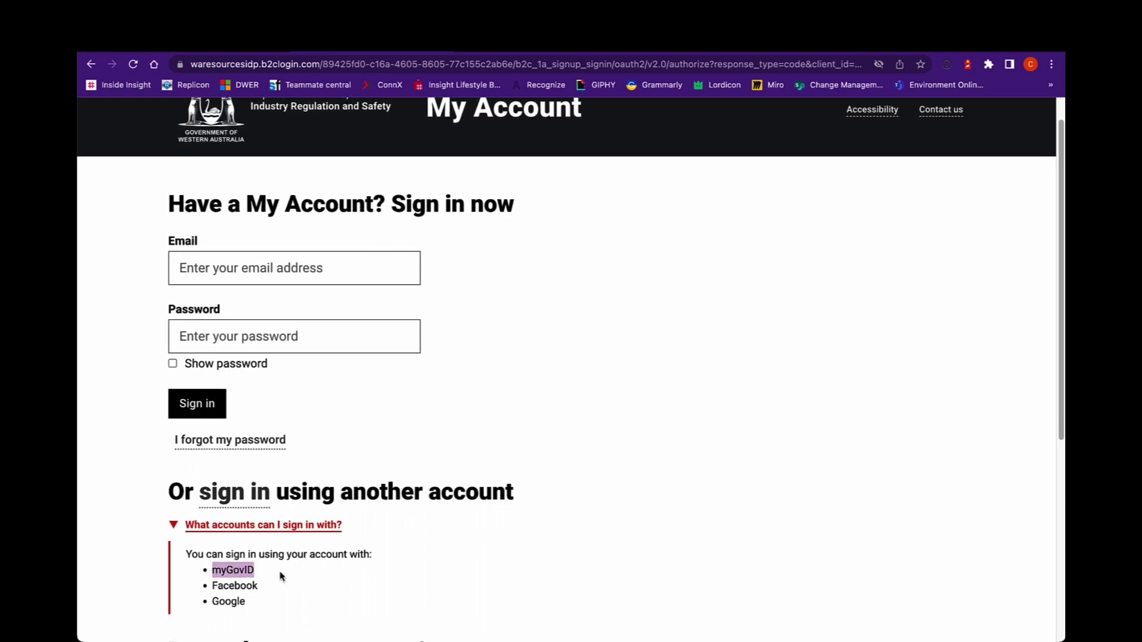
# Step: Choose to sign in with another account and log in via Digital Identity
pyautogui.click(243, 504)
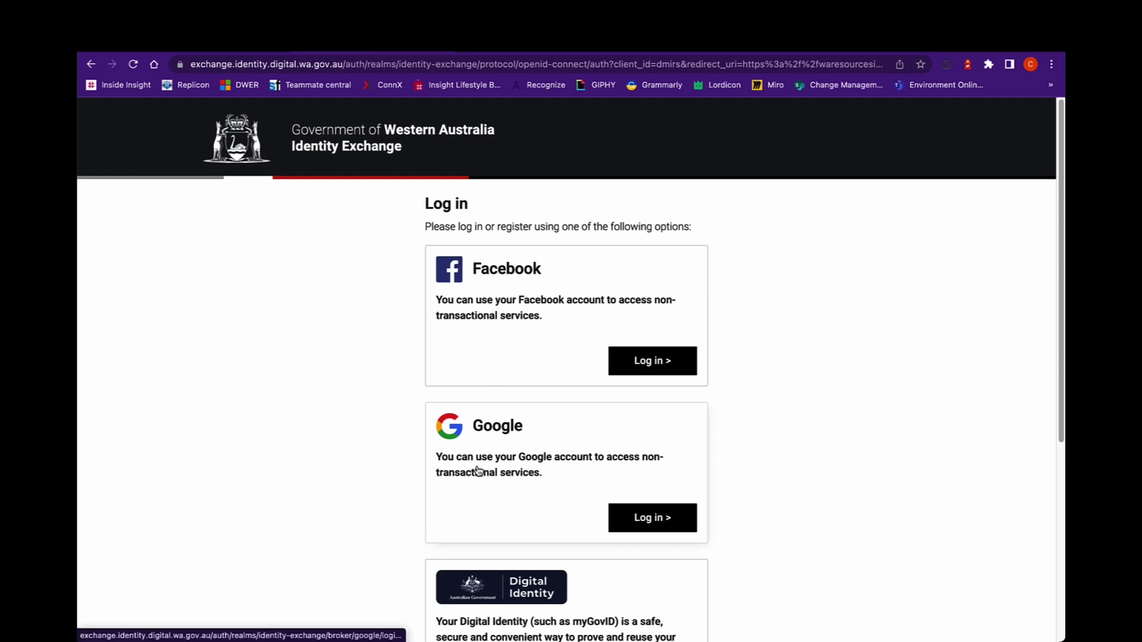
pyautogui.scroll(-1, 477, 474)
pyautogui.scroll(-3, 477, 474)
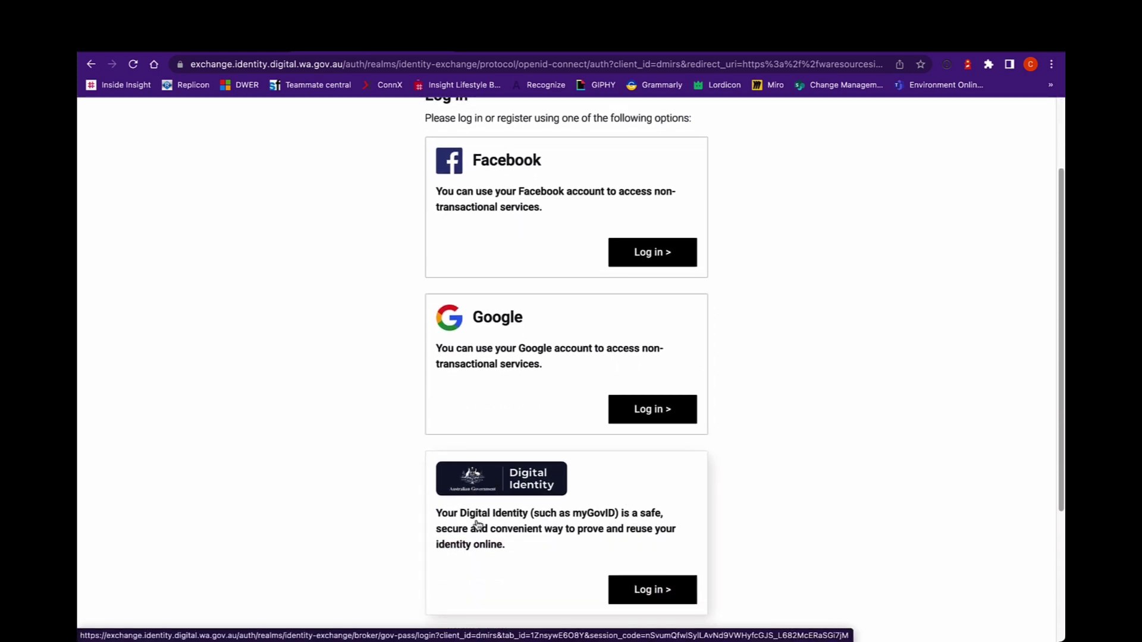
pyautogui.click(652, 590)
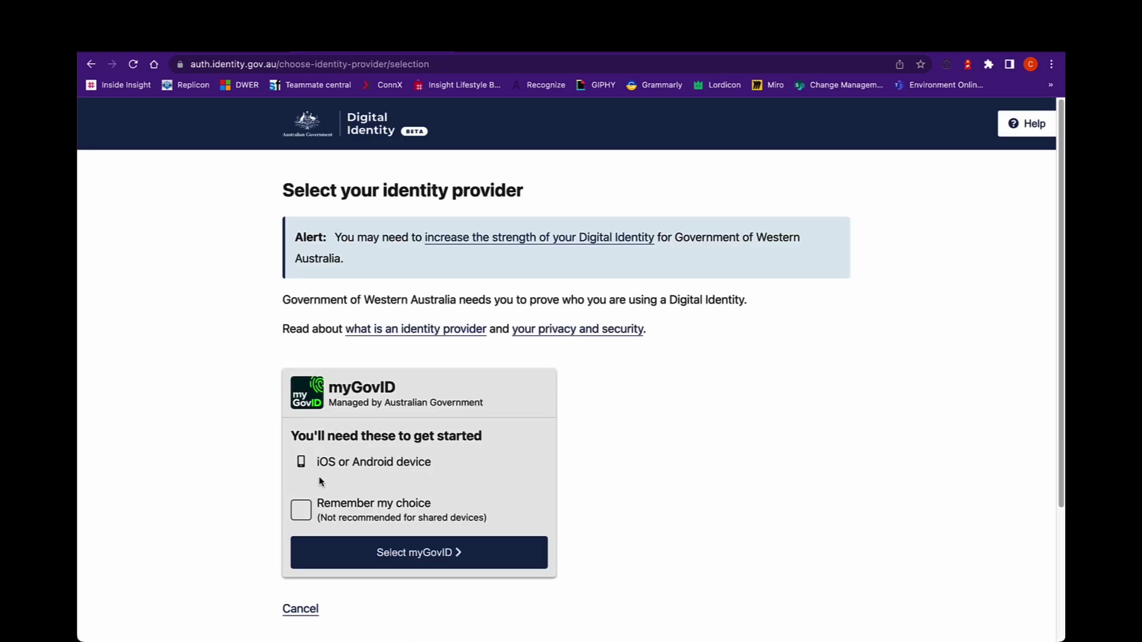
# Step: Select myGovID as the identity provider
pyautogui.click(367, 557)
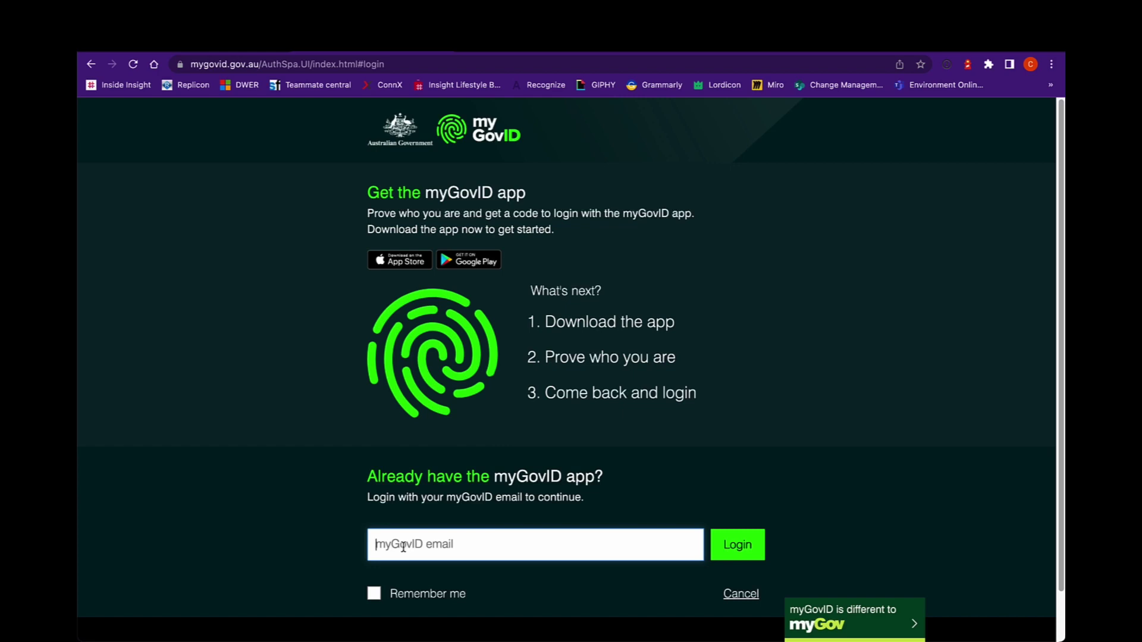
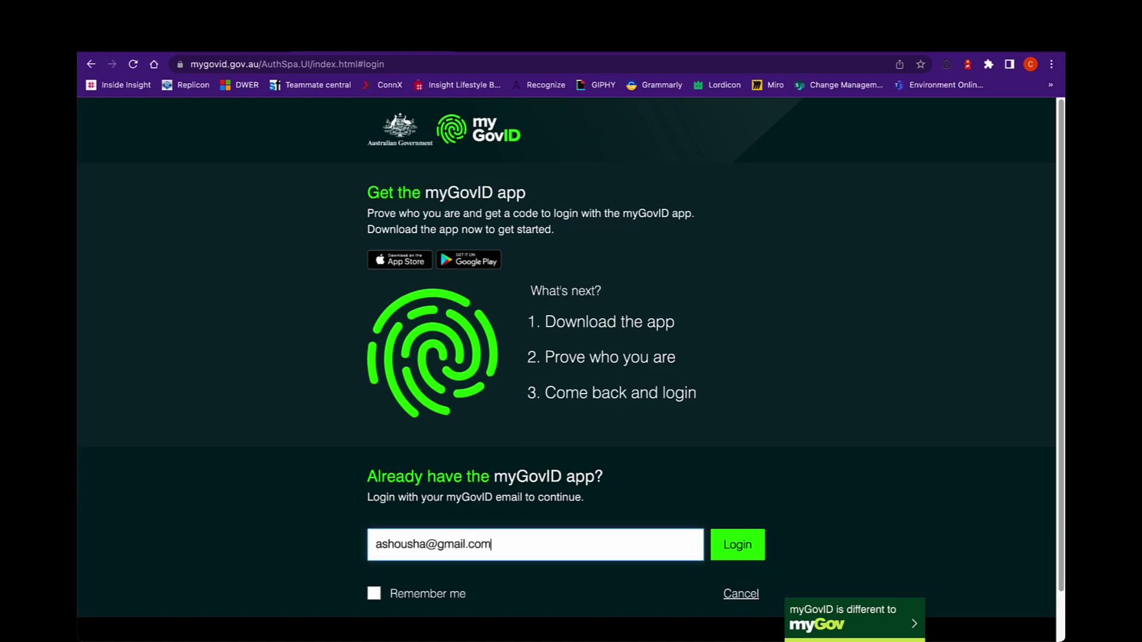
# Step: Enter the myGovID account e-mail and submit the login
pyautogui.scroll(-1, 690, 506)
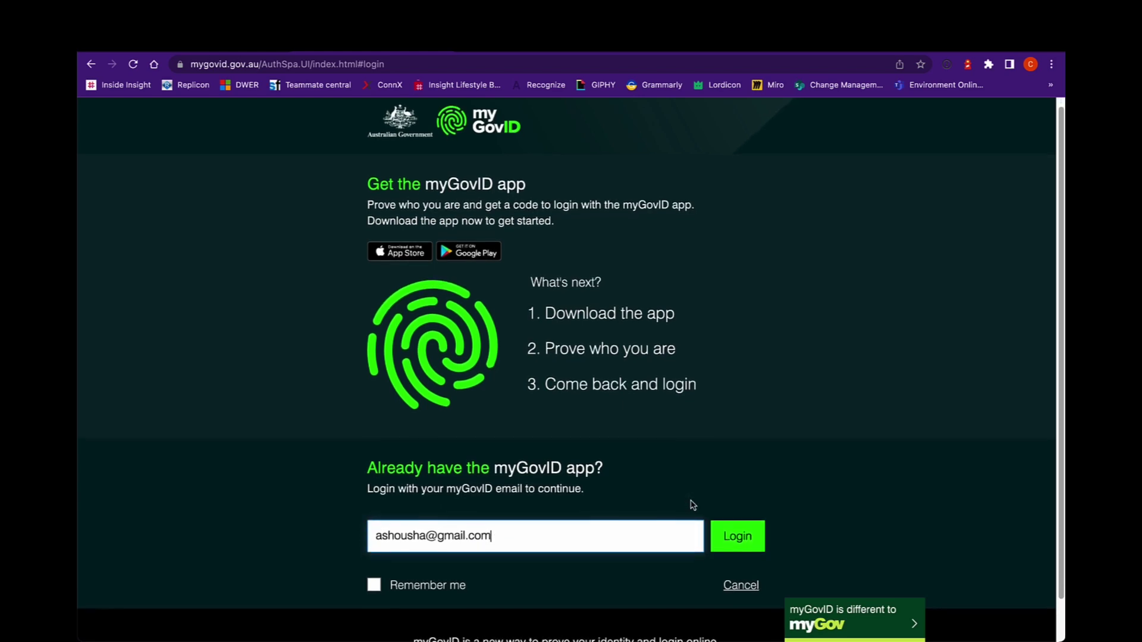
pyautogui.scroll(-2, 692, 505)
pyautogui.click(736, 490)
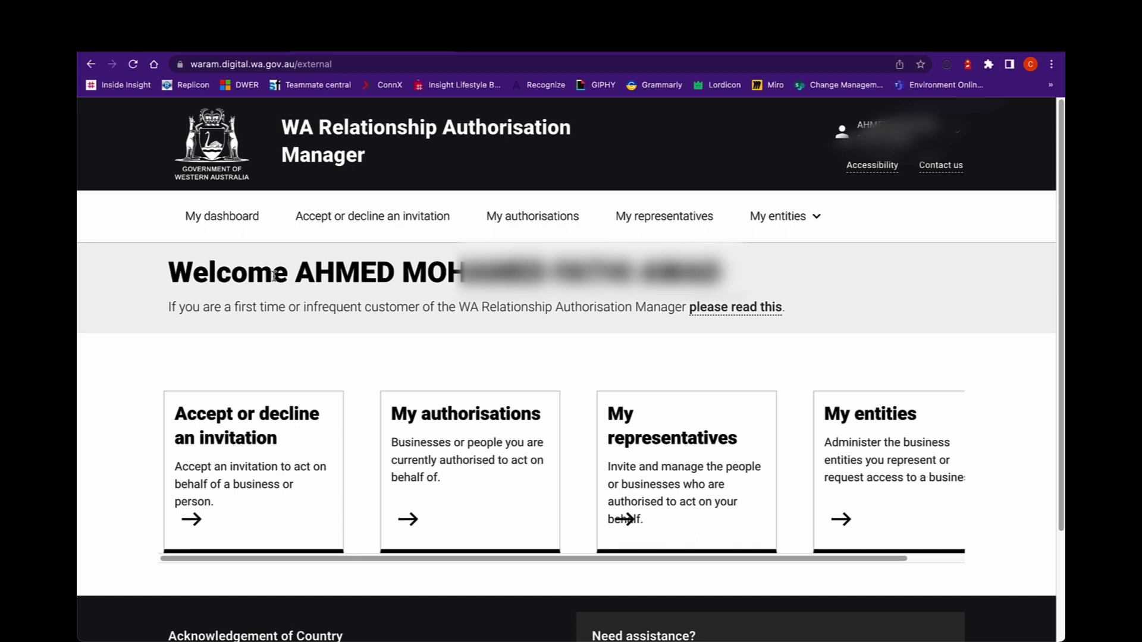
# Step: From My authorisations, use the My entities menu to start a 'Request authorisation' form
pyautogui.moveTo(285, 272); pyautogui.dragTo(711, 271)
pyautogui.click(398, 261)
pyautogui.click(565, 229)
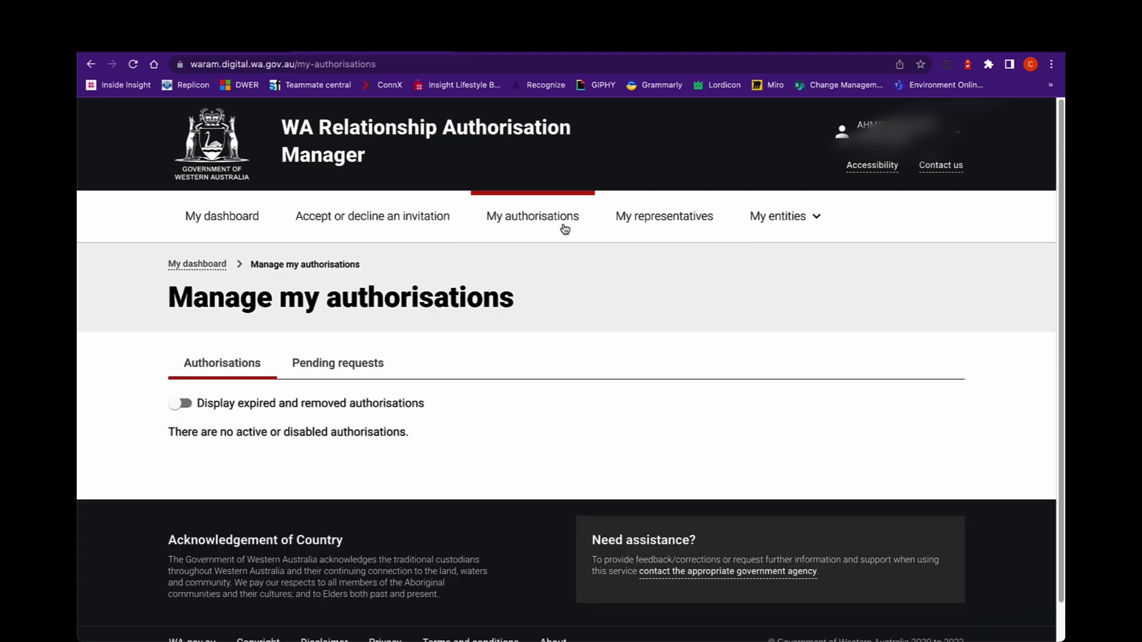
pyautogui.click(772, 223)
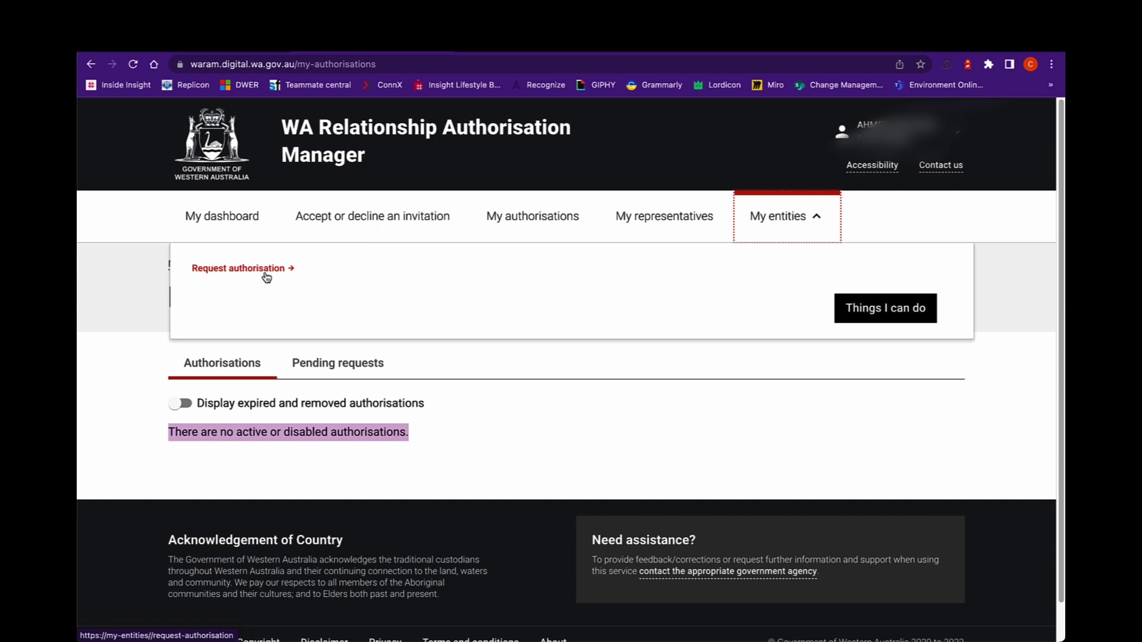
pyautogui.click(267, 279)
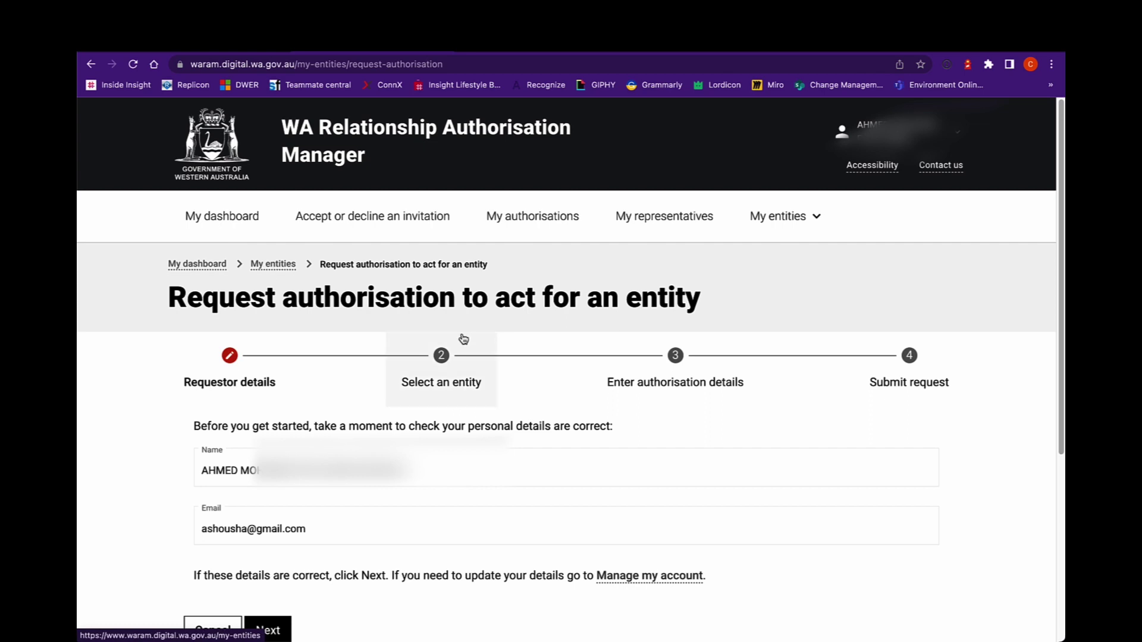
# Step: Review the prefilled requestor name and e-mail, then continue to entity selection
pyautogui.moveTo(702, 300); pyautogui.dragTo(192, 307)
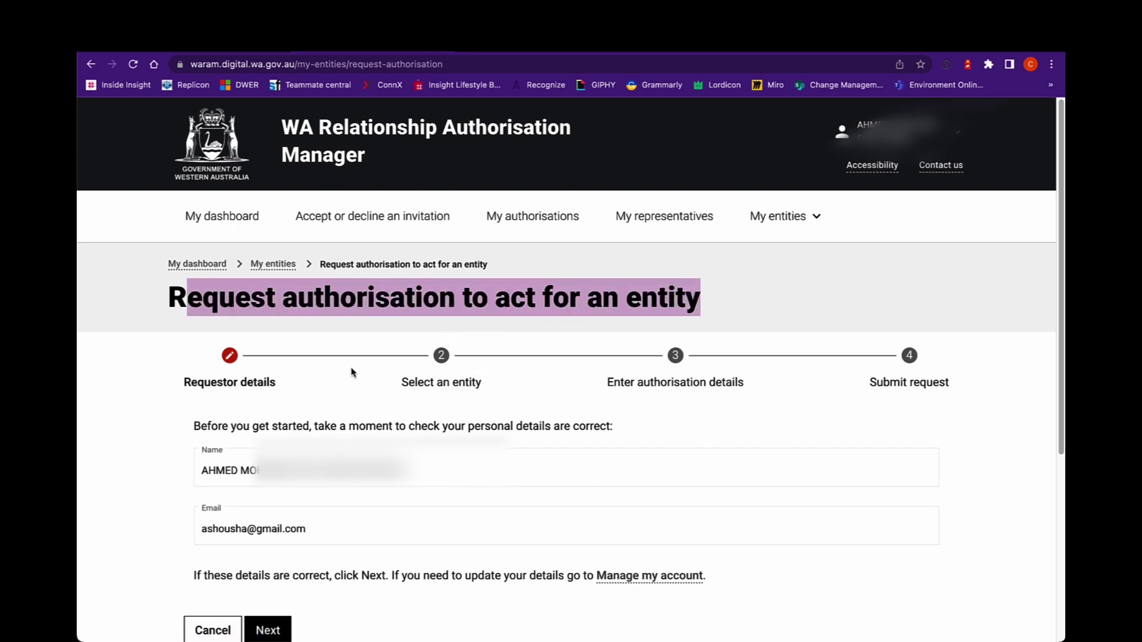
pyautogui.scroll(-2, 351, 373)
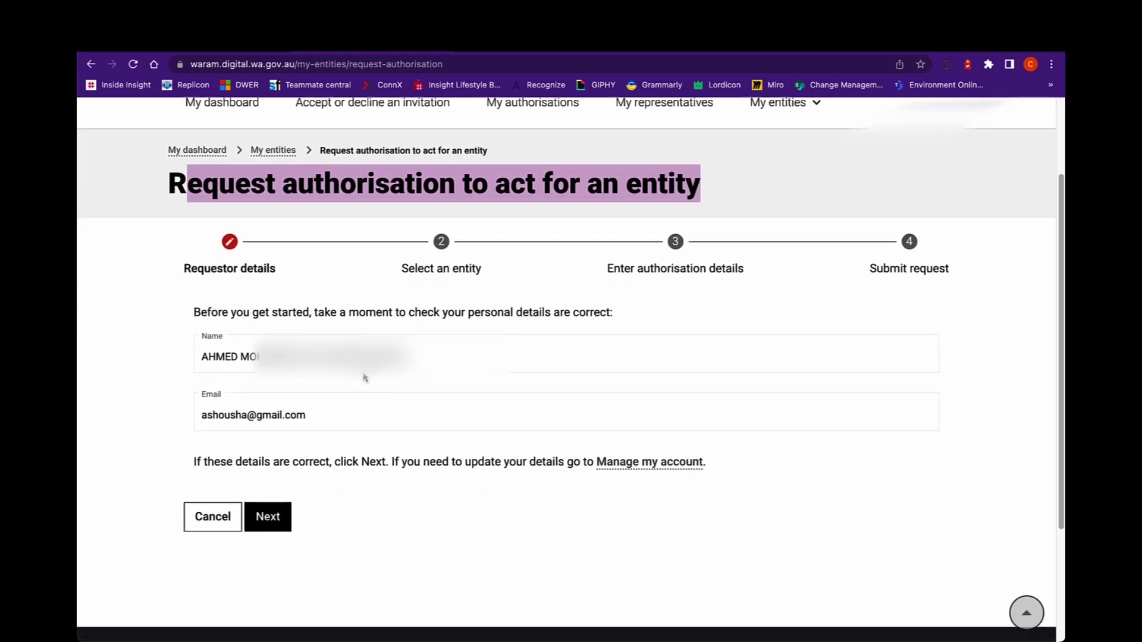
pyautogui.click(415, 382)
pyautogui.moveTo(410, 357); pyautogui.dragTo(202, 366)
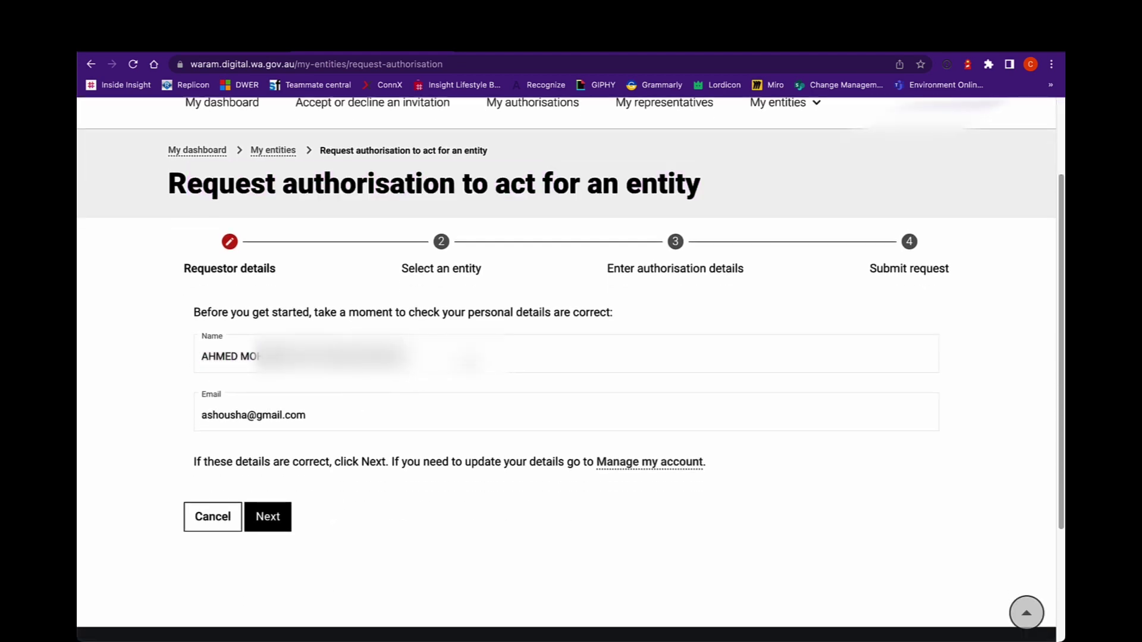
pyautogui.click(341, 376)
pyautogui.moveTo(333, 420); pyautogui.dragTo(178, 423)
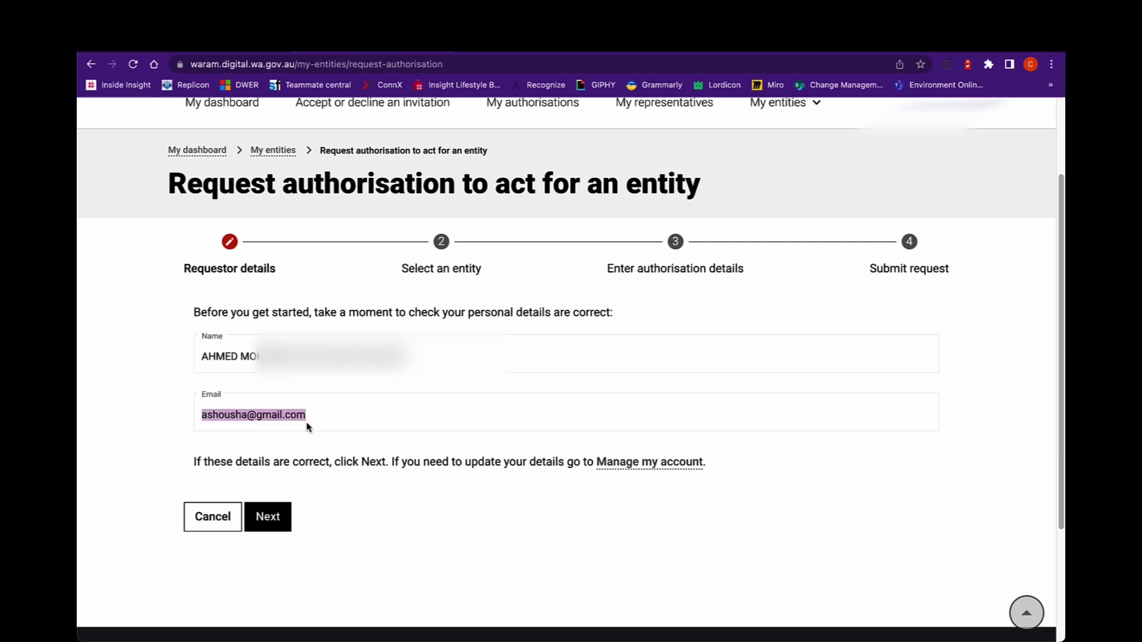
pyautogui.click(415, 419)
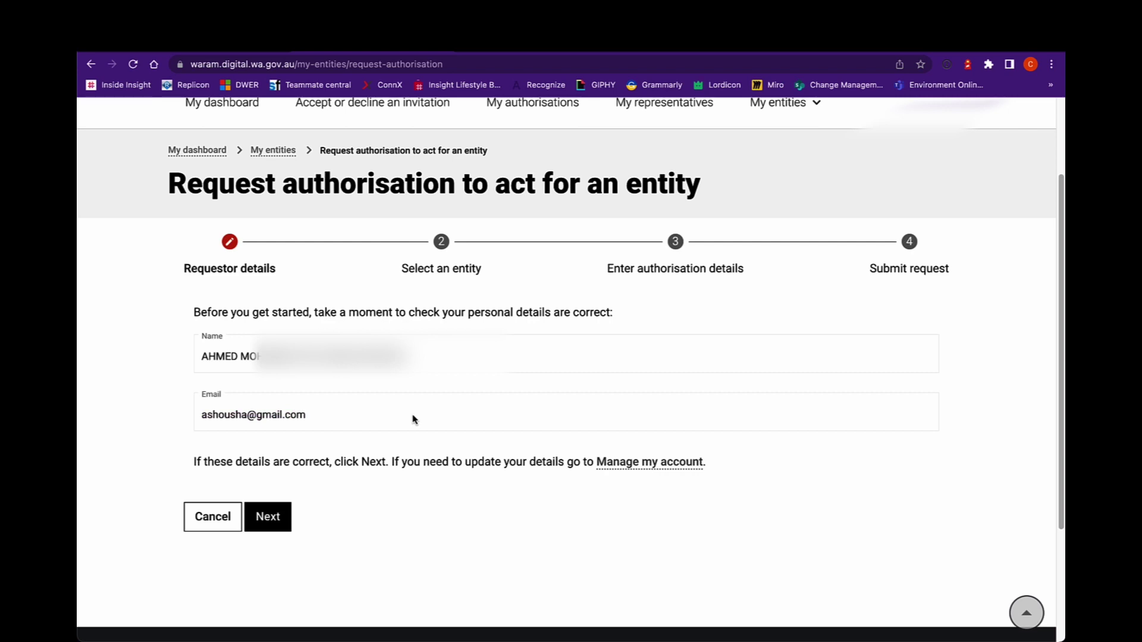
pyautogui.click(274, 517)
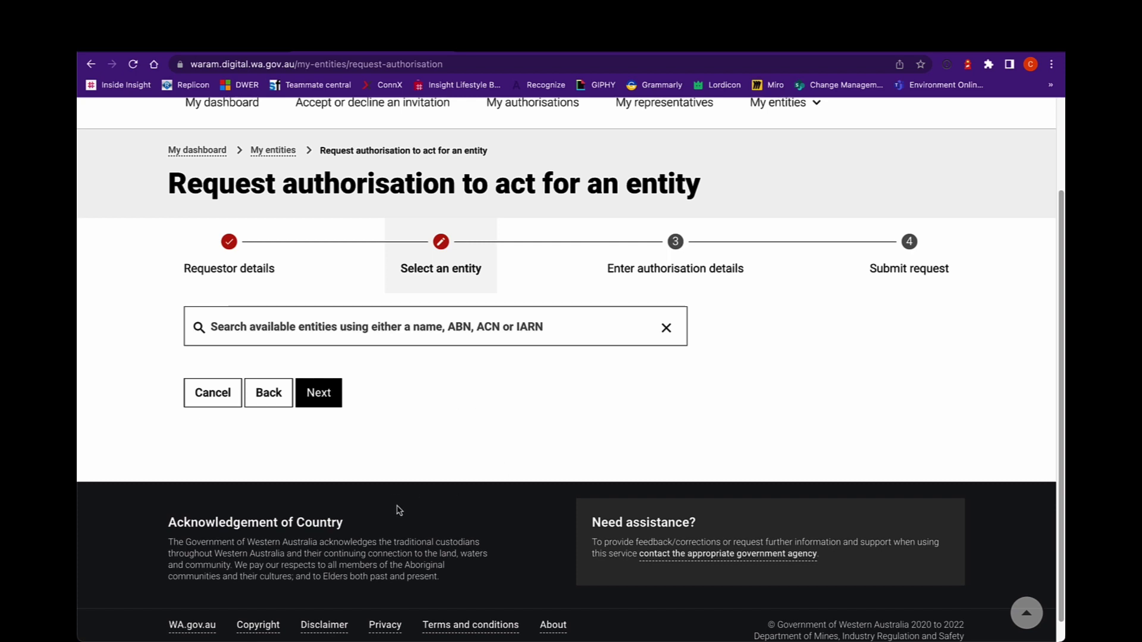
# Step: Search for and select Department of Water and Environmental Regulation, then continue
pyautogui.click(465, 328)
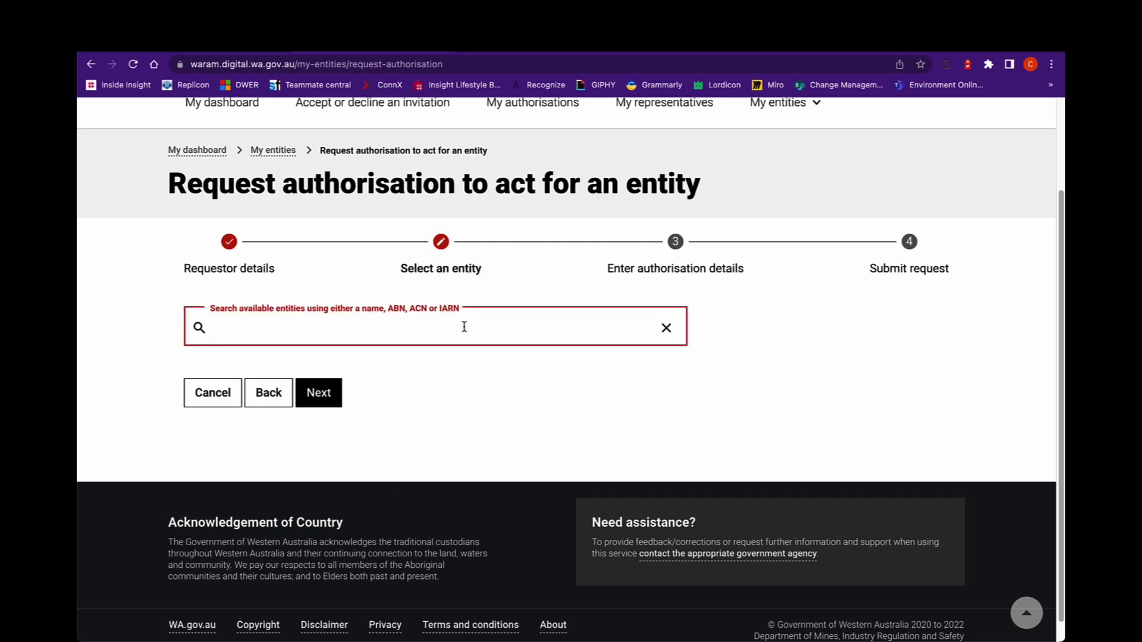
pyautogui.write('Department of Water ')
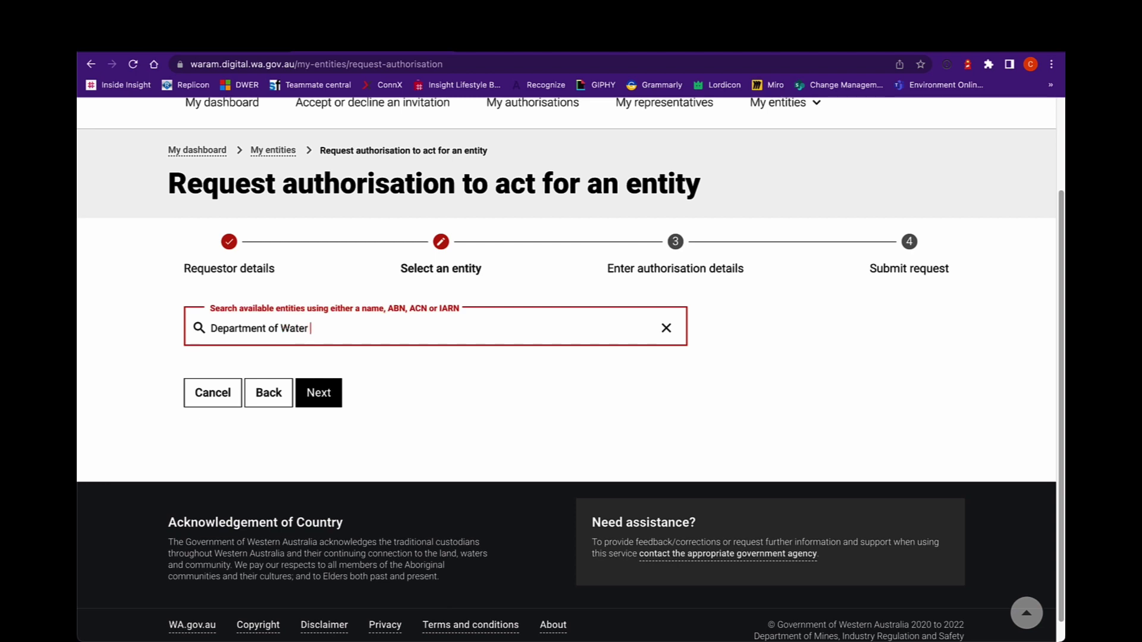
pyautogui.write('and Environmental')
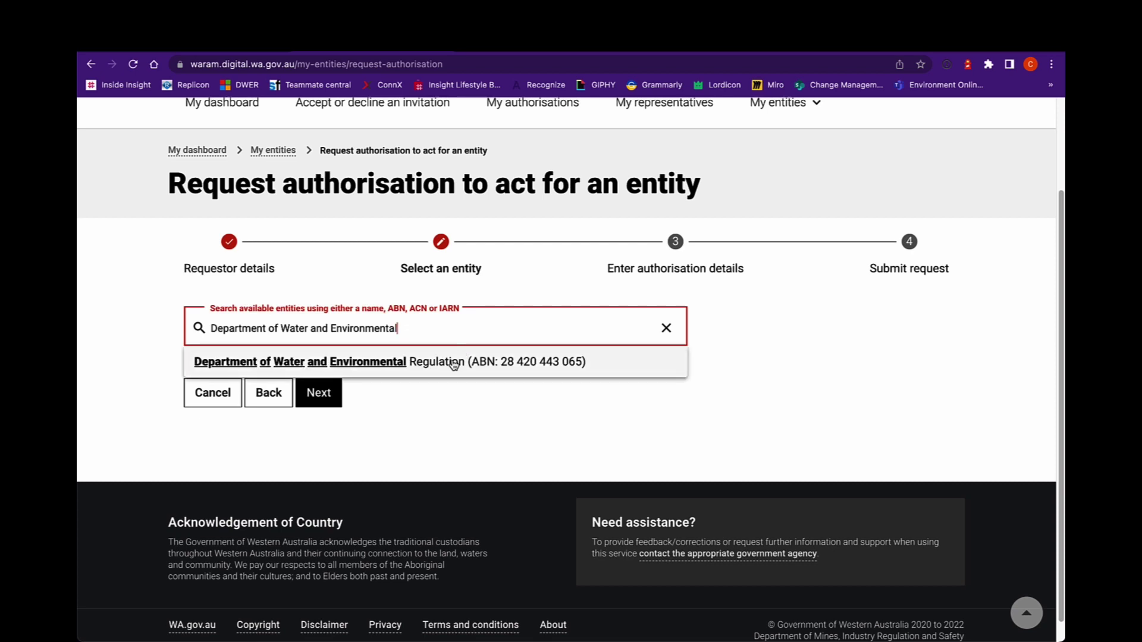
pyautogui.click(451, 363)
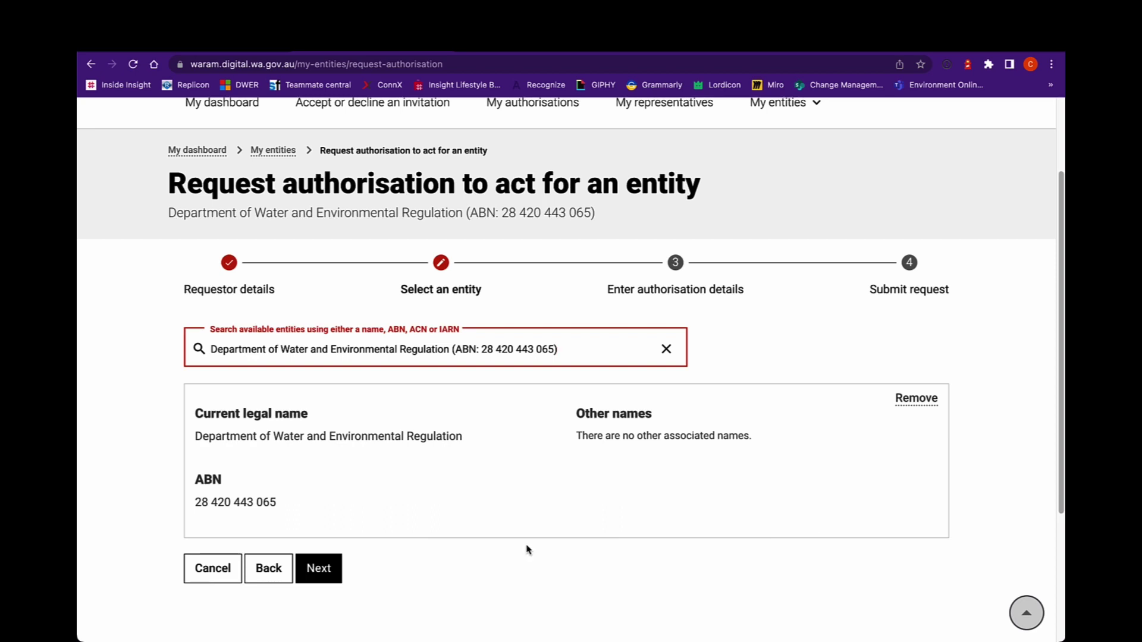
pyautogui.click(321, 574)
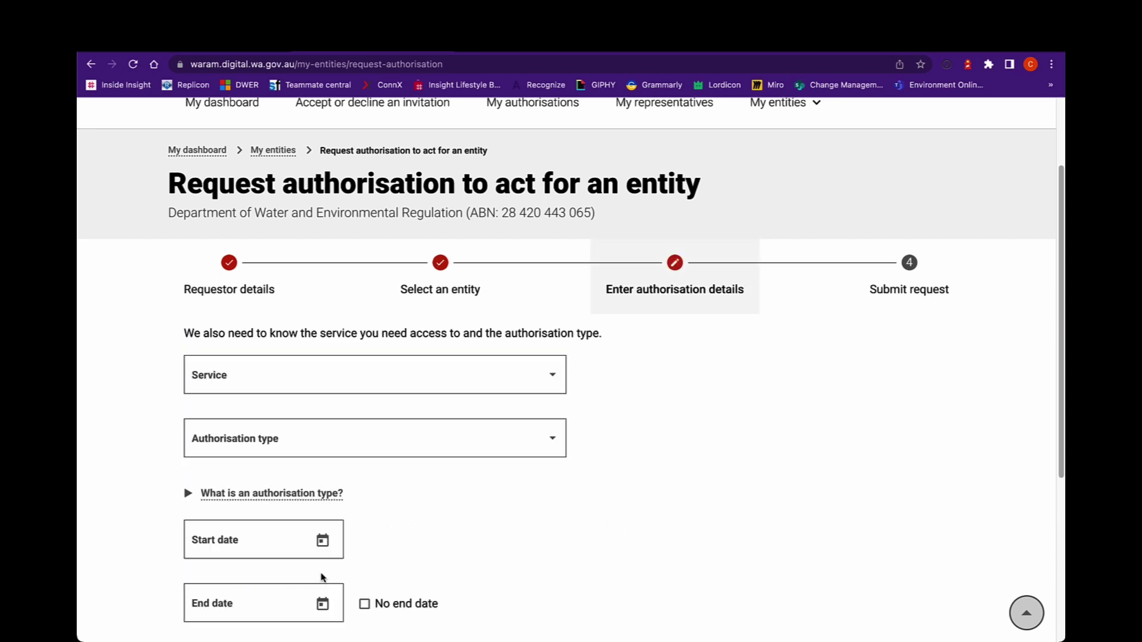
# Step: Request Environment Online with Service Administrator authorisation, reviewing the authorisation type explanations
pyautogui.click(304, 387)
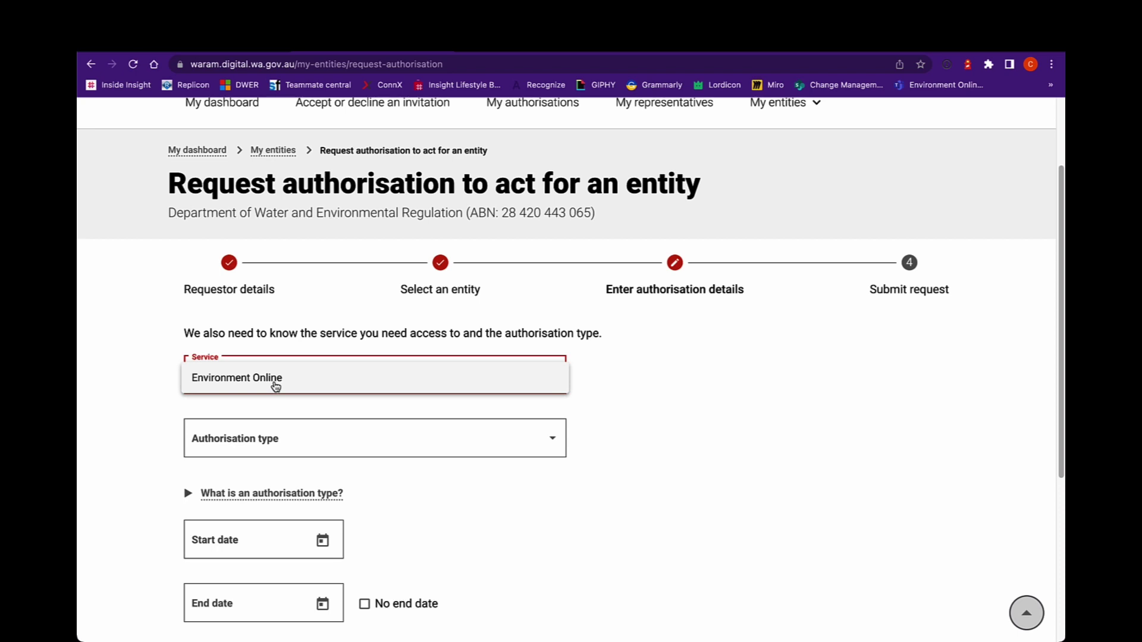
pyautogui.click(276, 387)
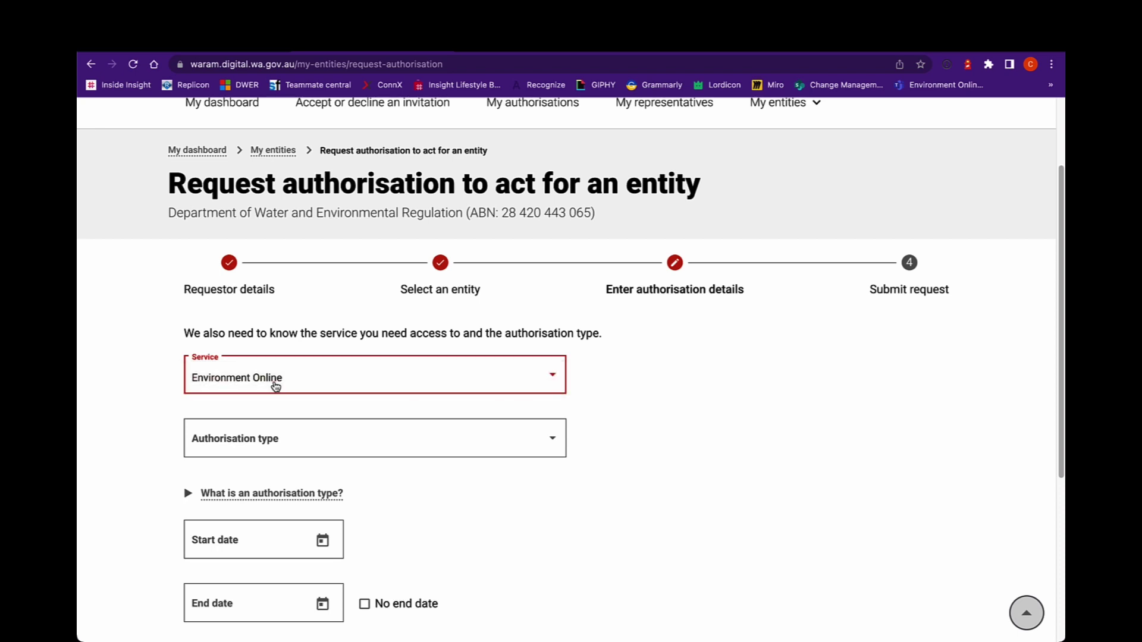
pyautogui.click(369, 447)
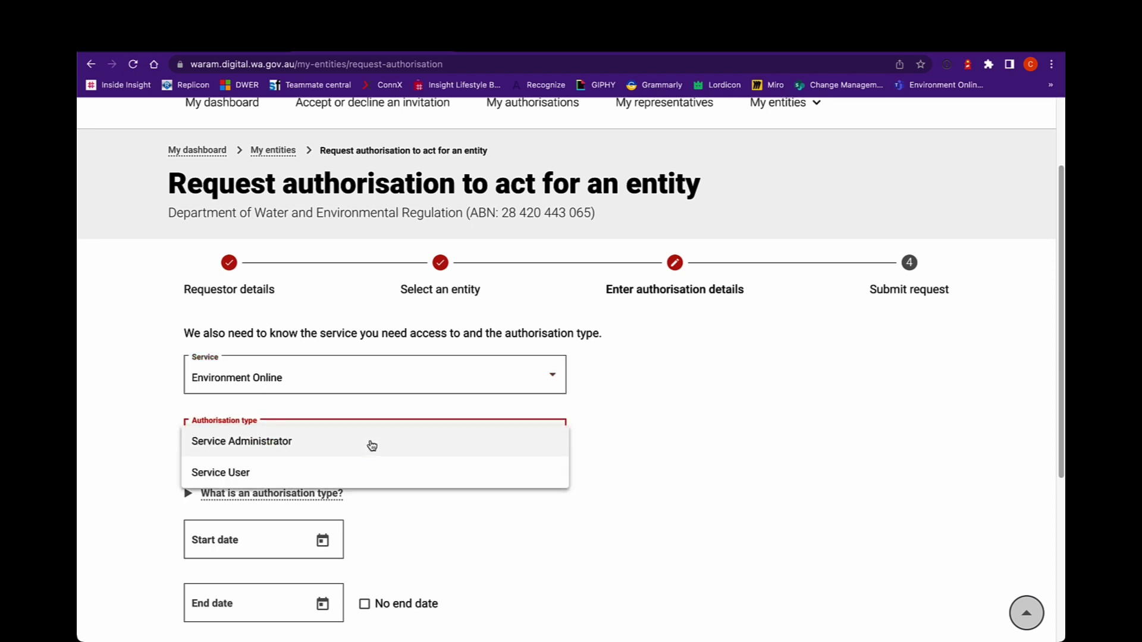
pyautogui.click(249, 447)
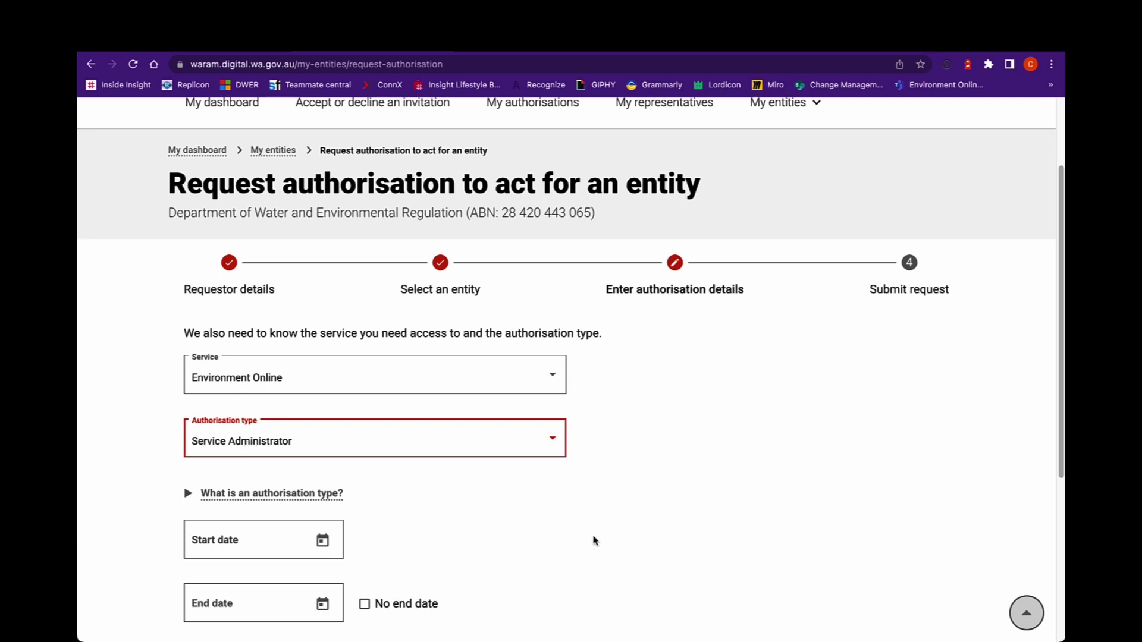
pyautogui.scroll(1, 567, 528)
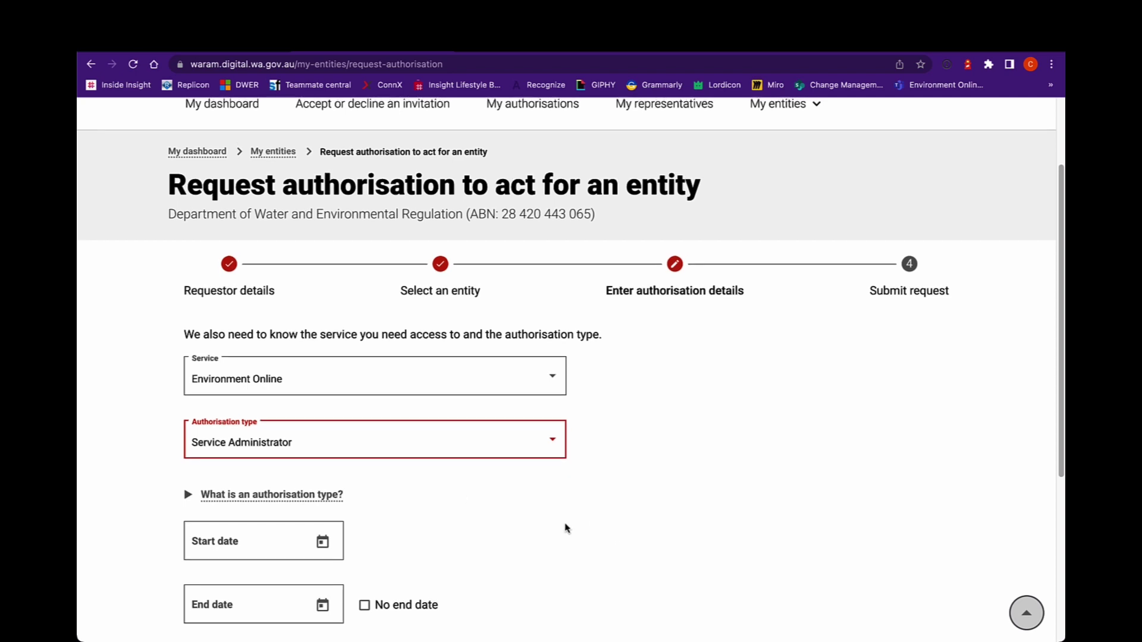
pyautogui.click(189, 497)
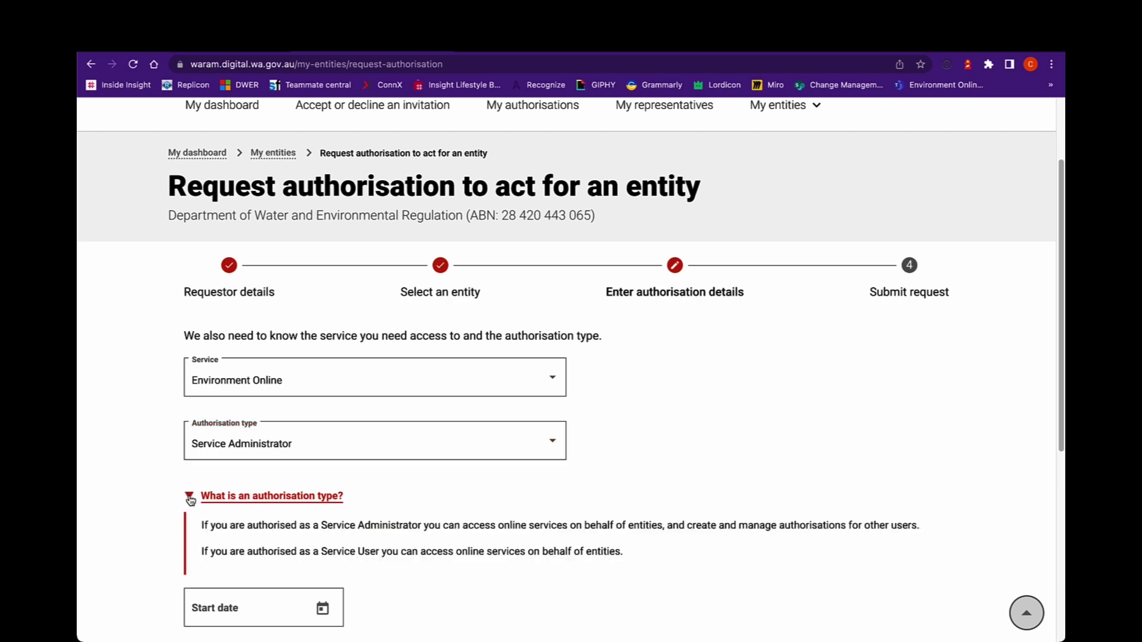
pyautogui.moveTo(221, 523); pyautogui.dragTo(891, 527)
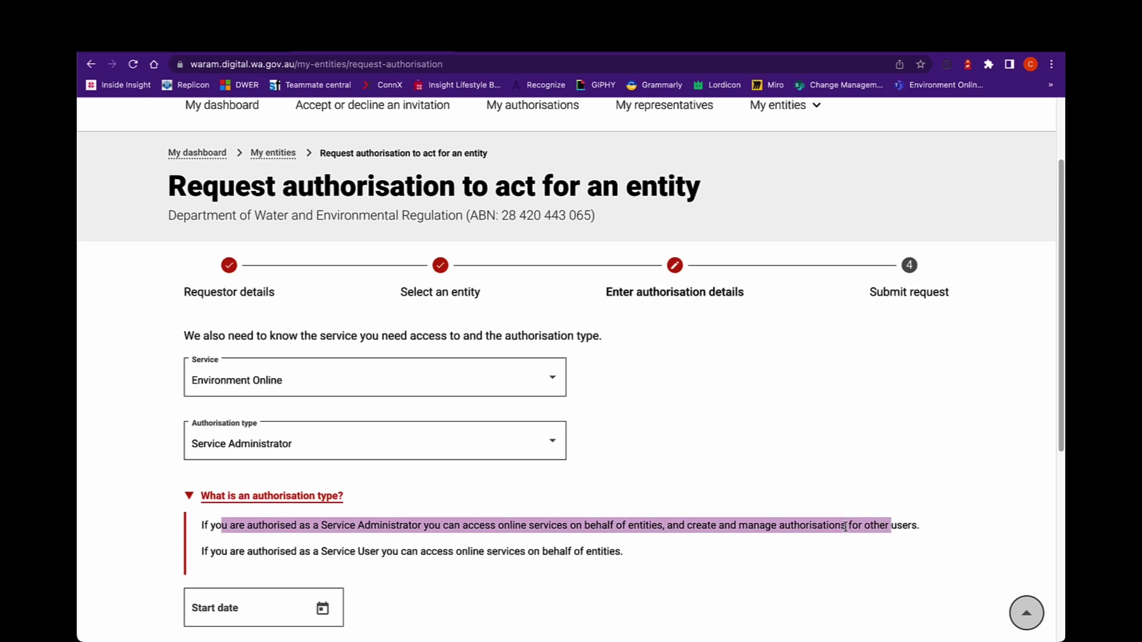
pyautogui.moveTo(784, 523); pyautogui.dragTo(914, 530)
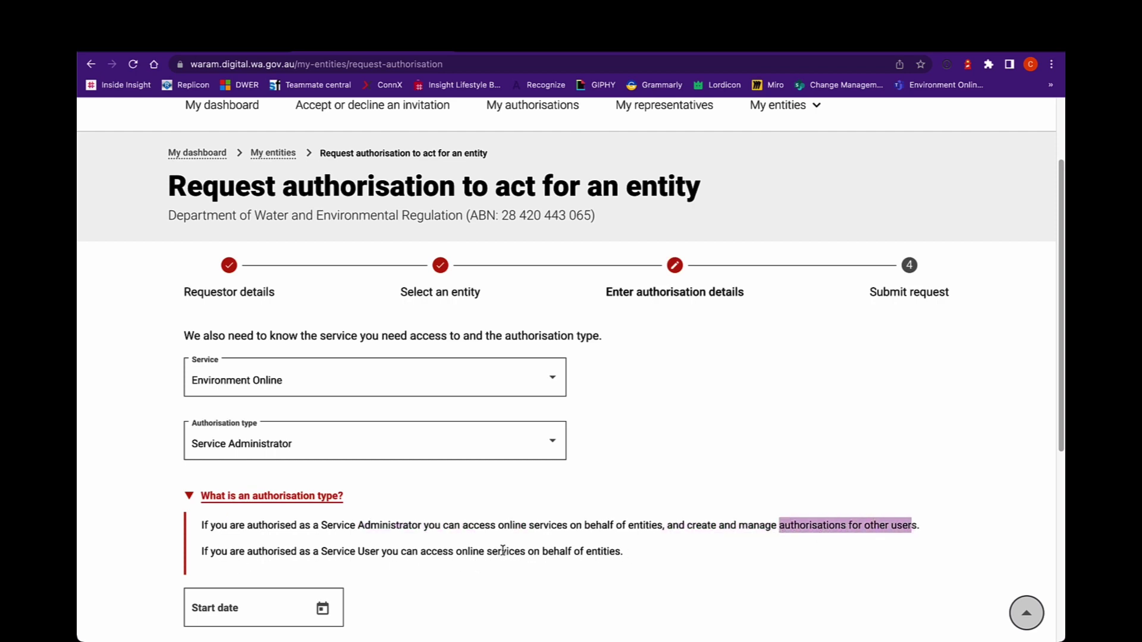
pyautogui.moveTo(402, 552); pyautogui.dragTo(649, 559)
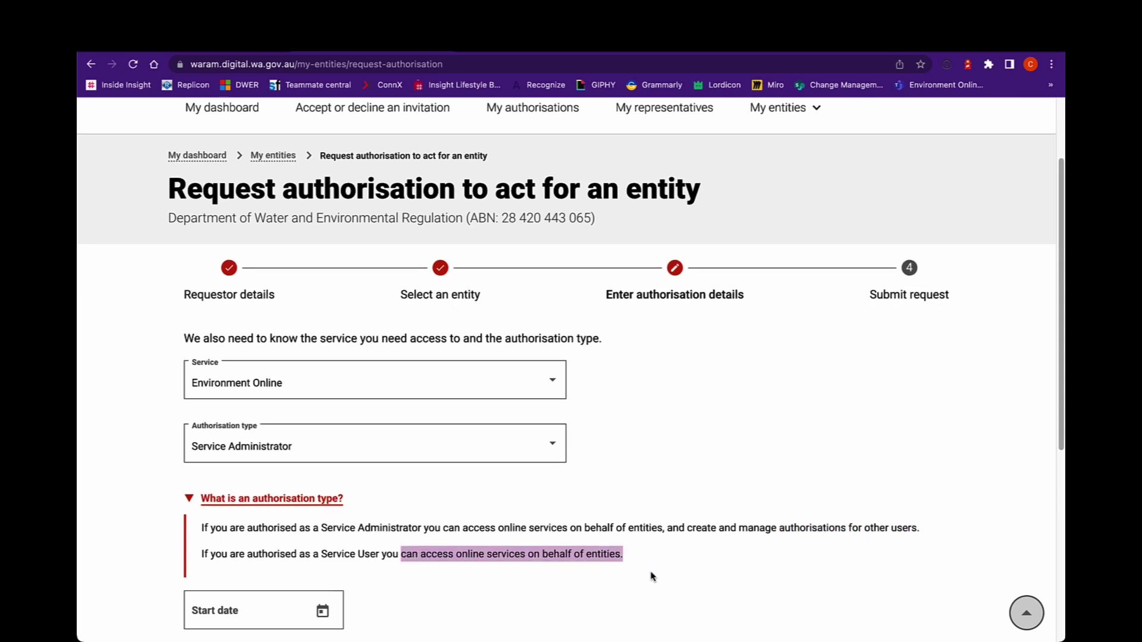
pyautogui.scroll(-3, 650, 576)
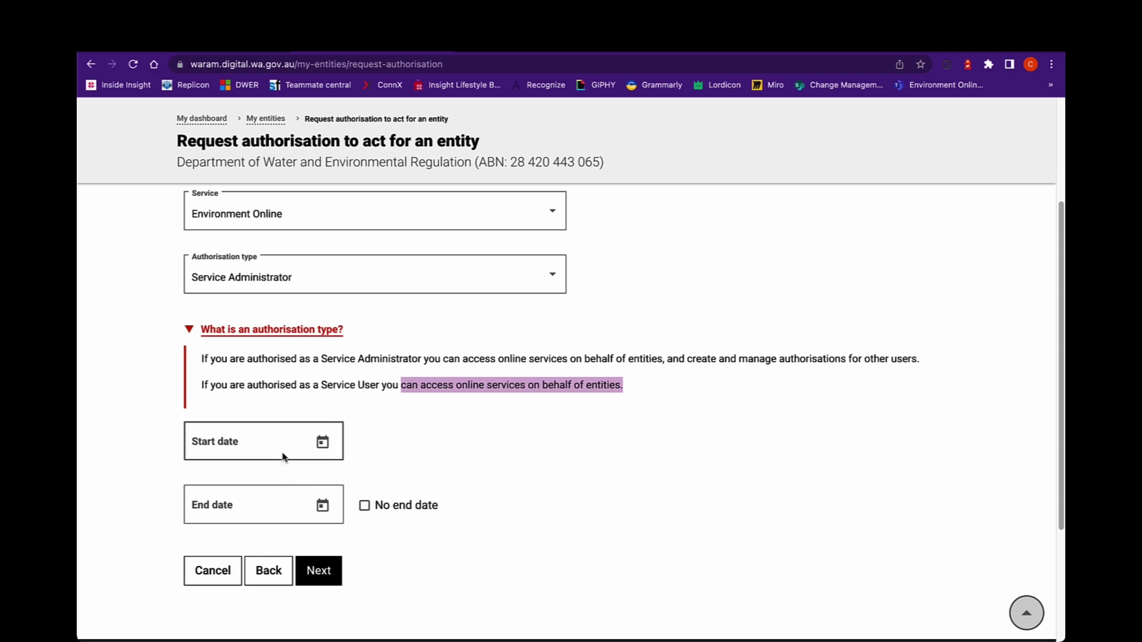
# Step: Set the start date to 25 Aug 2022 with no end date, then continue
pyautogui.click(286, 457)
pyautogui.click(321, 446)
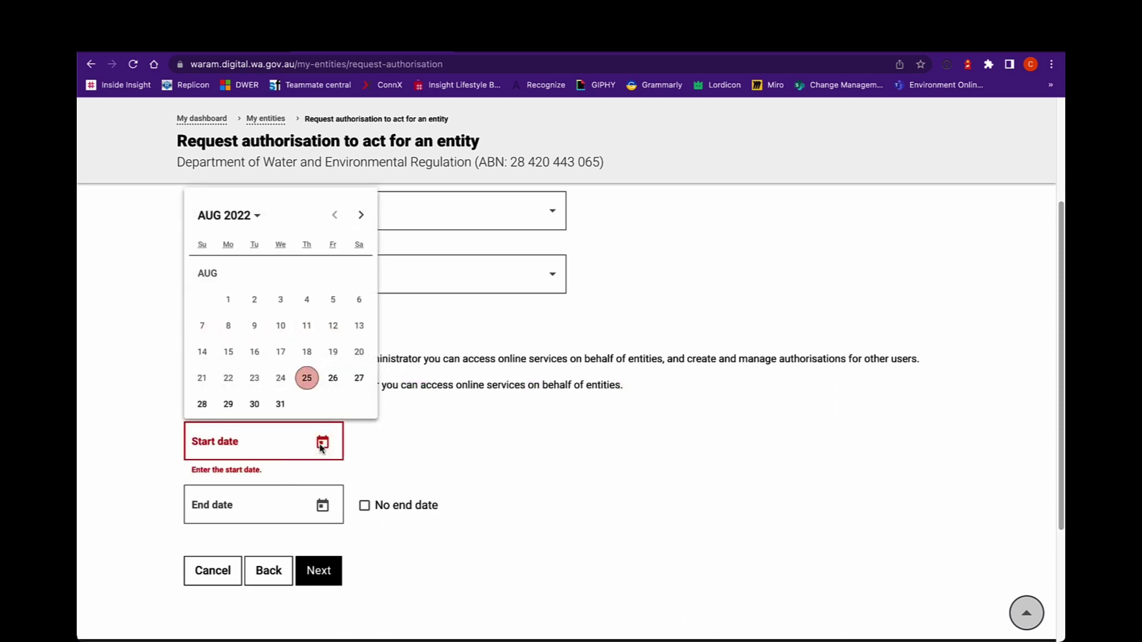
pyautogui.click(307, 379)
pyautogui.click(323, 507)
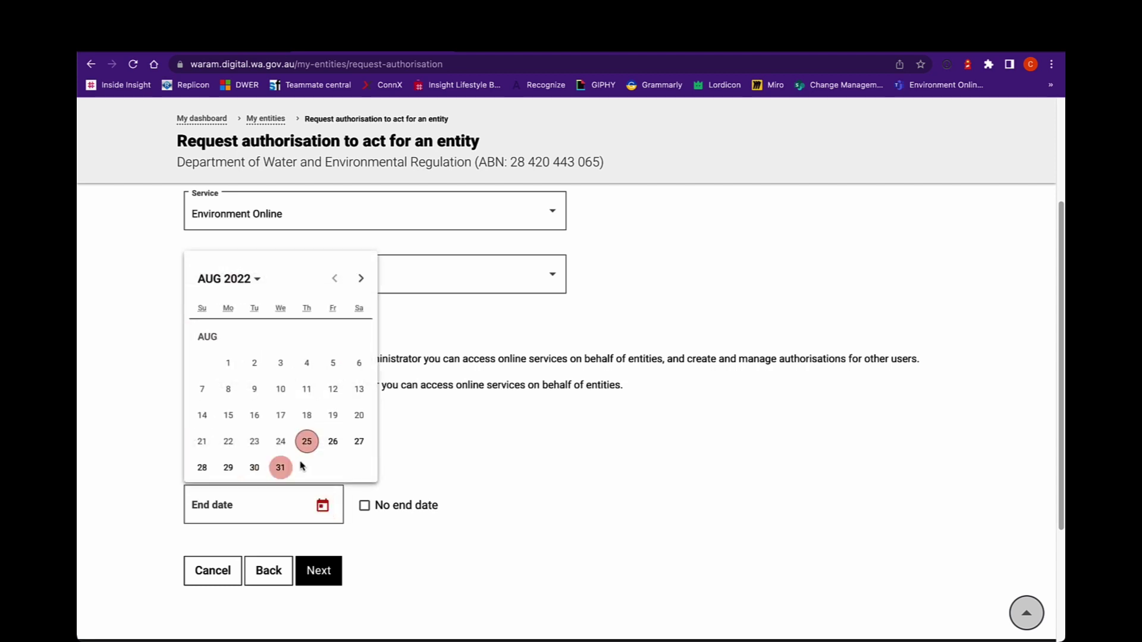
pyautogui.click(363, 279)
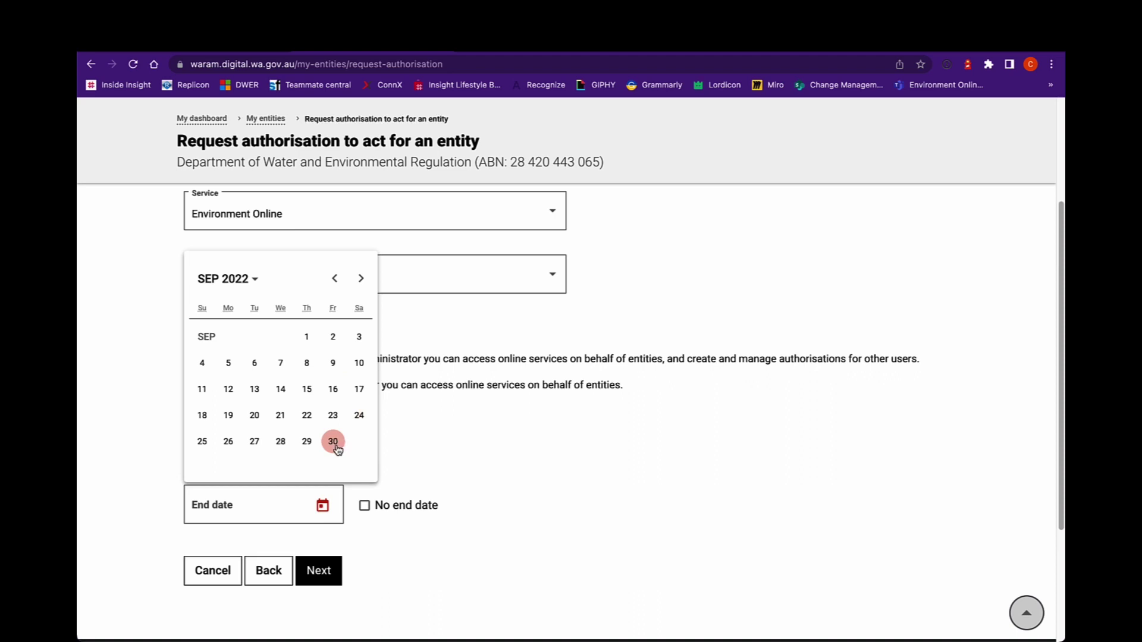
pyautogui.click(457, 487)
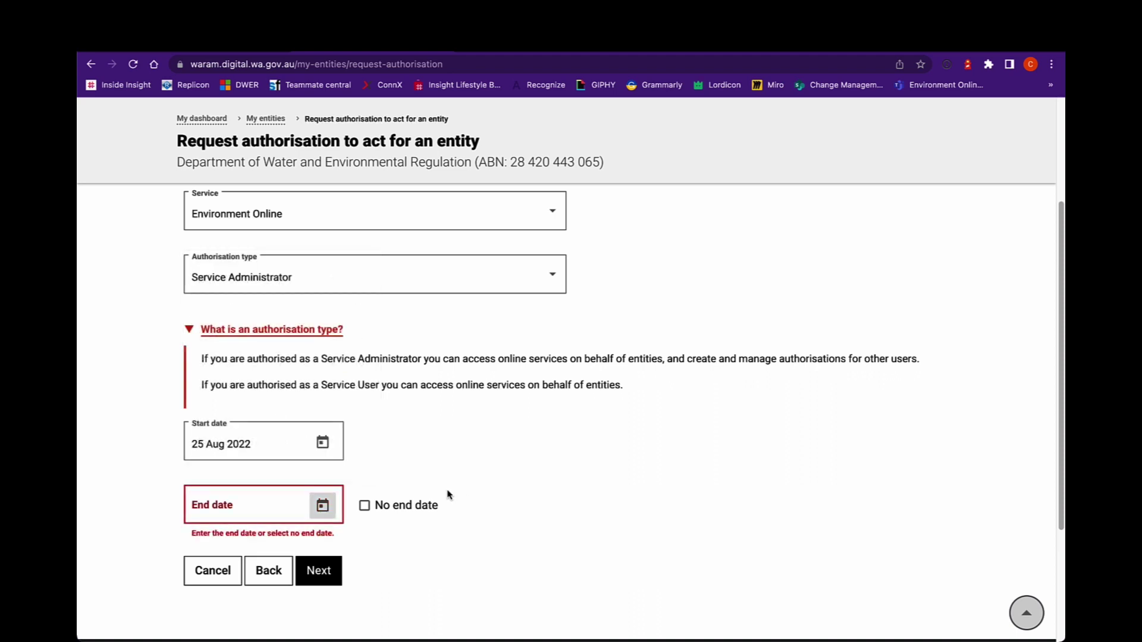
pyautogui.click(366, 507)
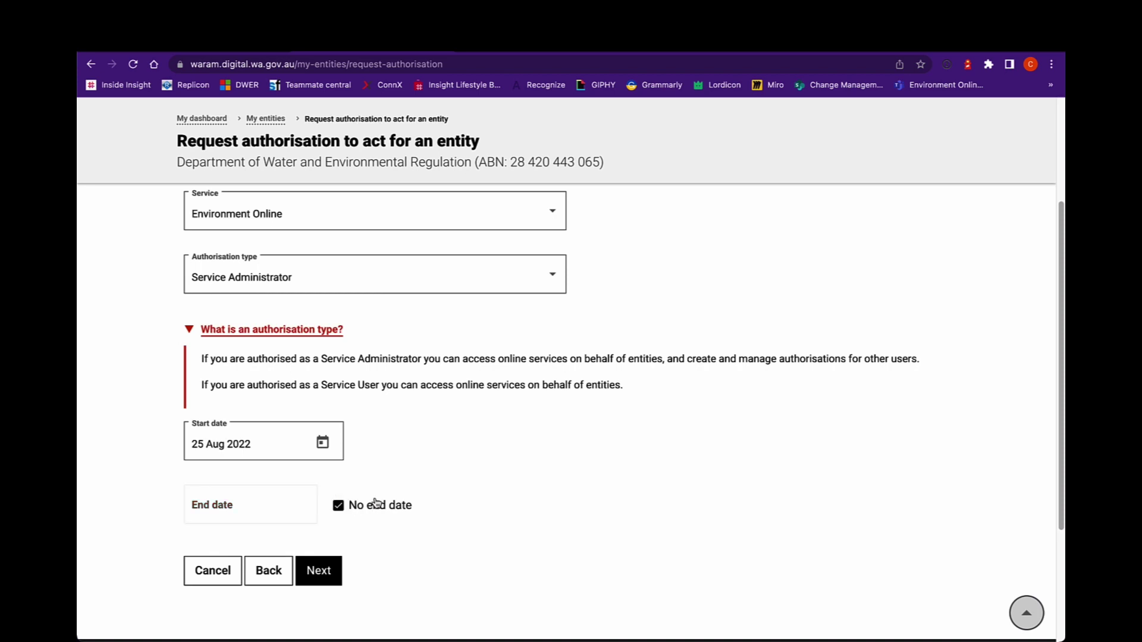
pyautogui.click(326, 578)
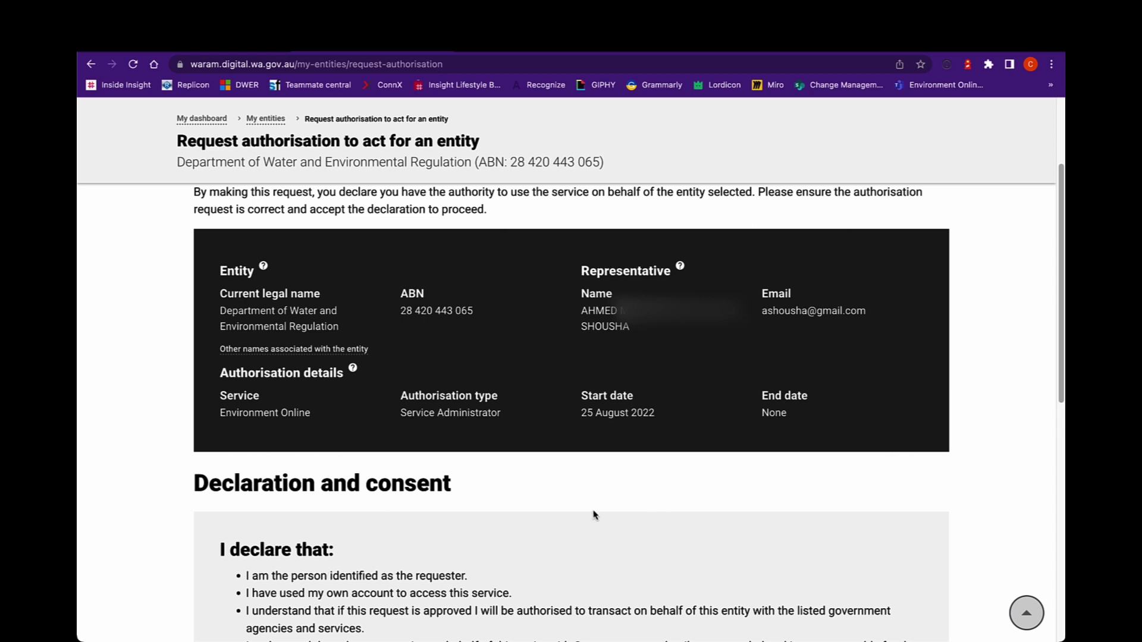
# Step: Tick the declaration and the personal-information consent checkboxes, then submit the Environment Online request
pyautogui.scroll(-3, 581, 510)
pyautogui.scroll(-2, 581, 511)
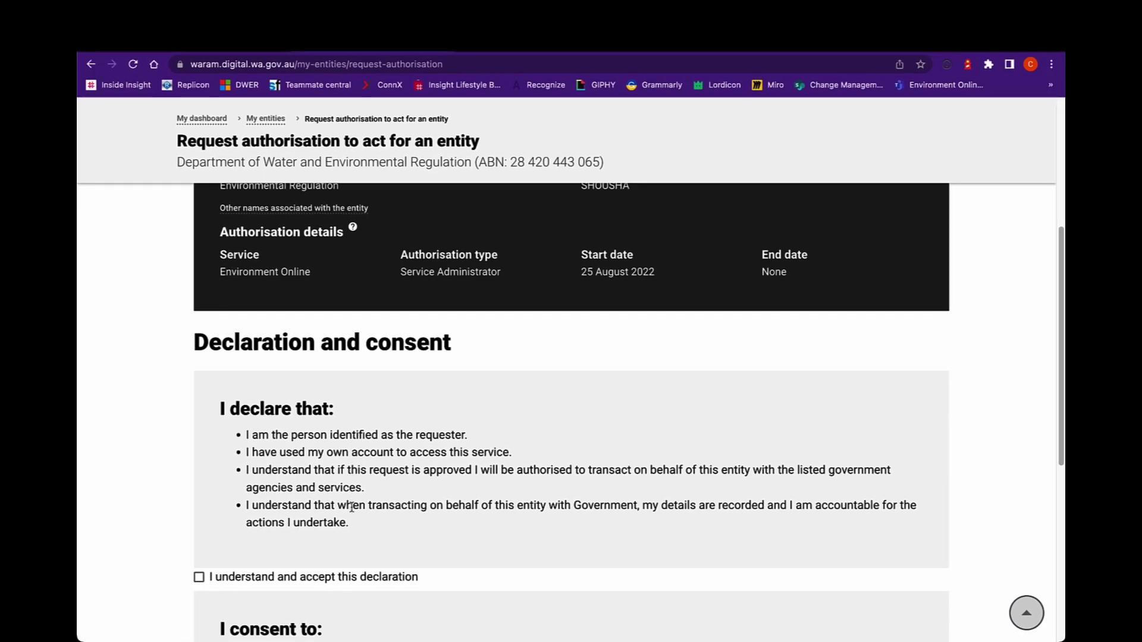
pyautogui.scroll(-1, 351, 526)
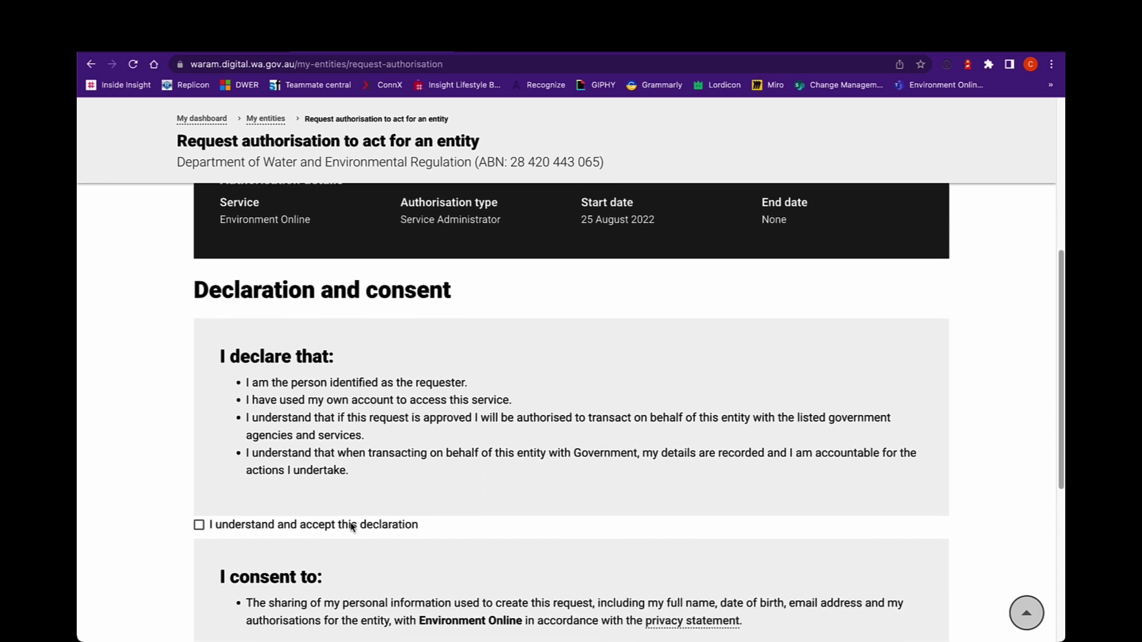
pyautogui.click(199, 513)
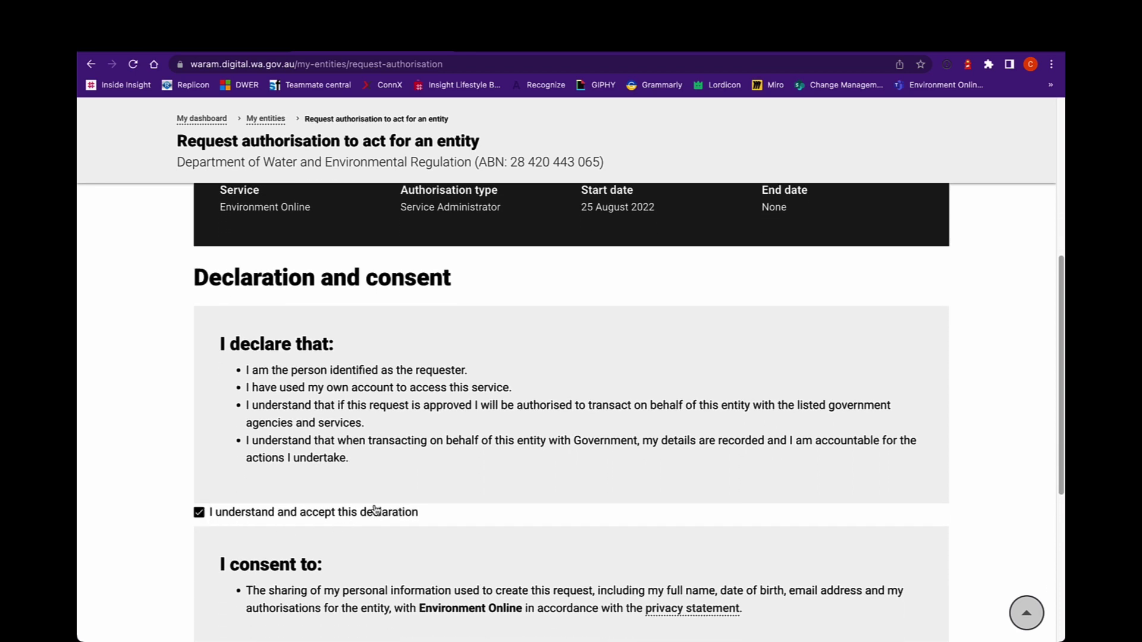
pyautogui.scroll(-3, 208, 515)
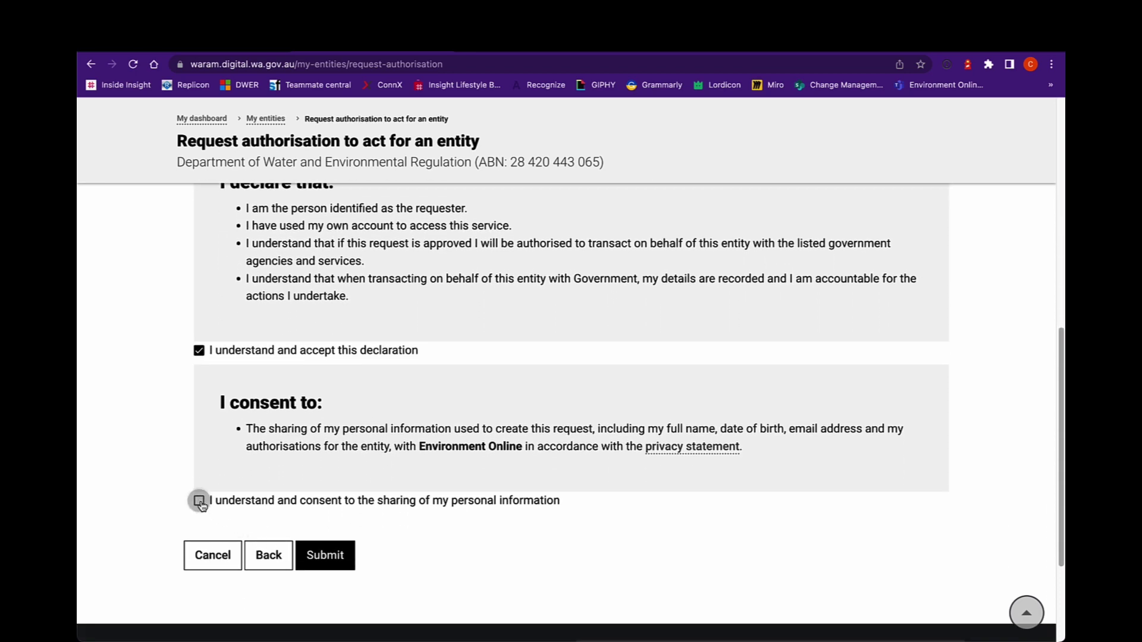
pyautogui.click(198, 500)
pyautogui.scroll(-1, 488, 517)
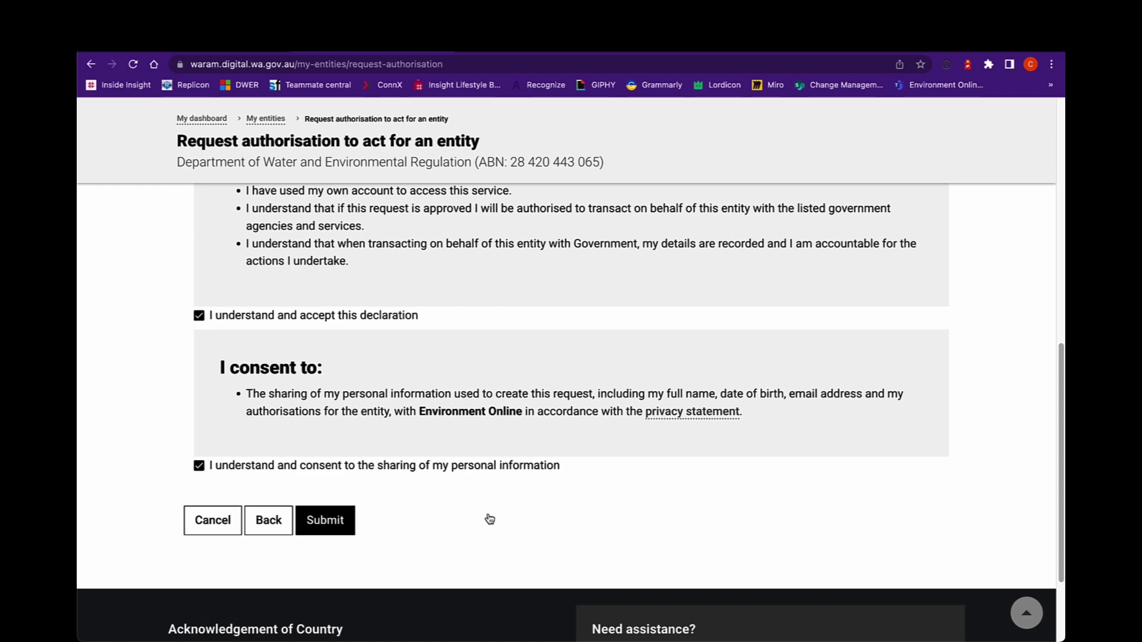
pyautogui.click(329, 527)
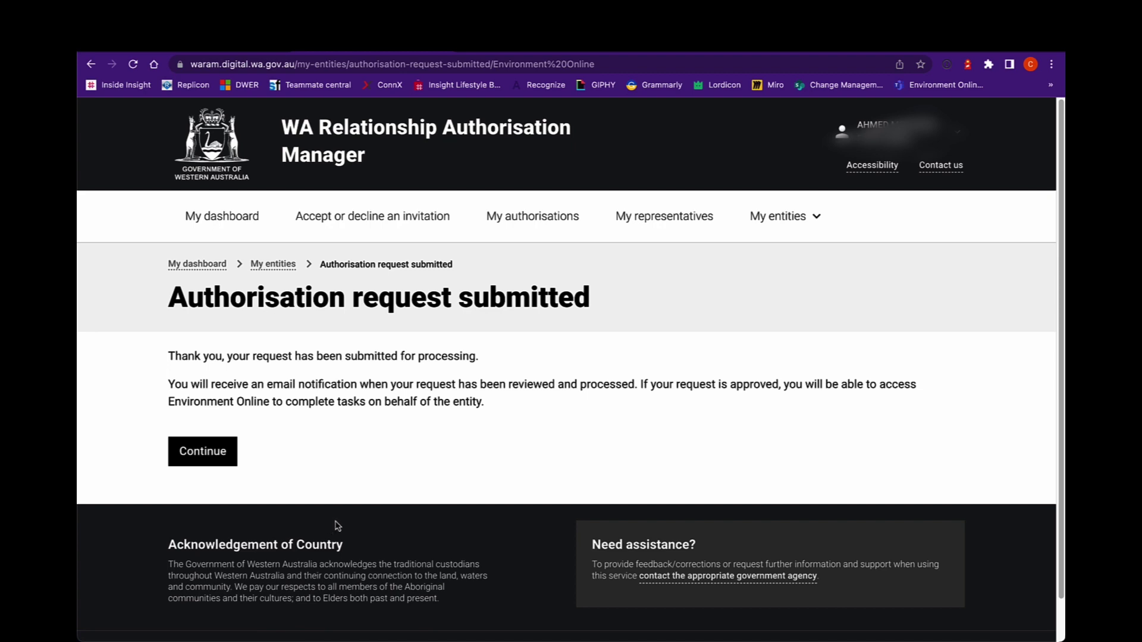
# Step: Review the 'submitted for processing' confirmation and continue back to My entities
pyautogui.moveTo(479, 359); pyautogui.dragTo(277, 360)
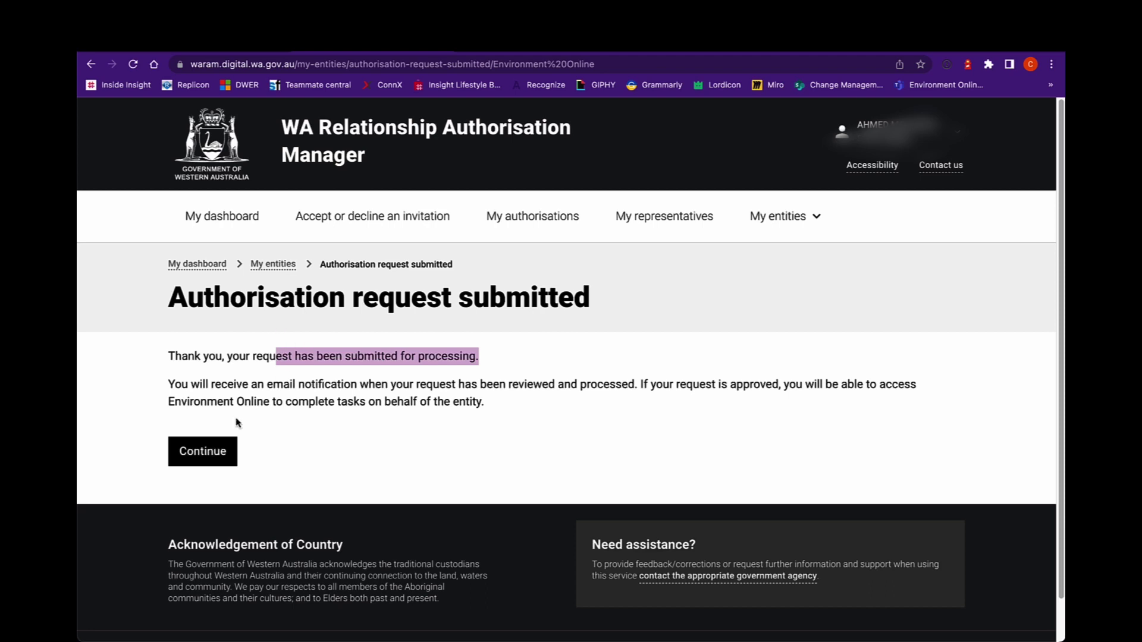
pyautogui.click(215, 449)
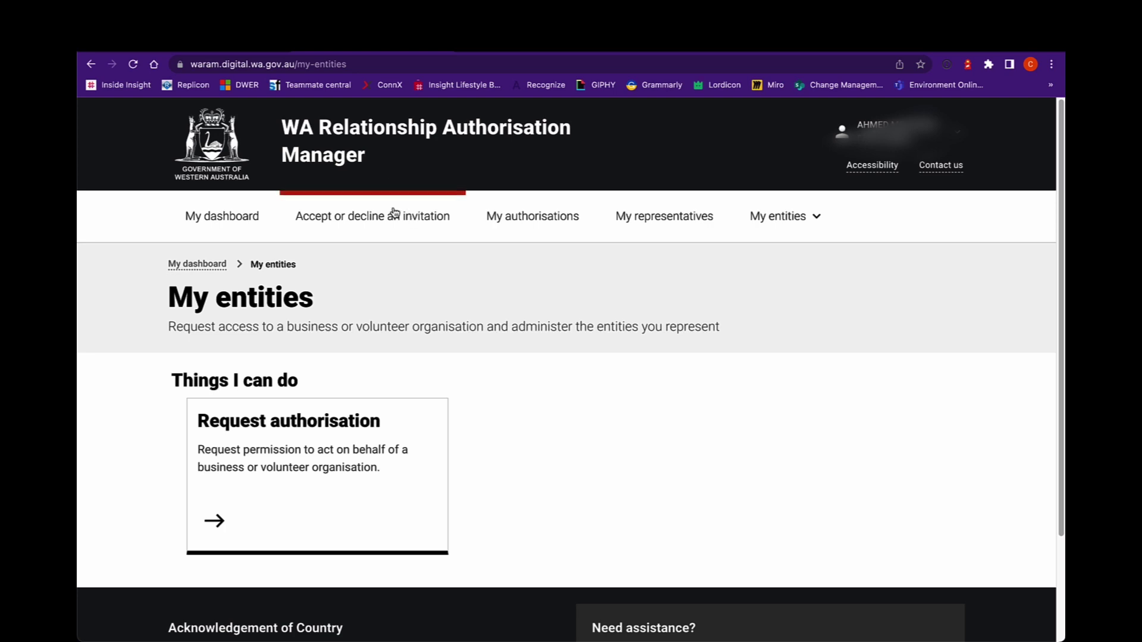
# Step: Check the new pending request under My authorisations, viewing its Action menu without choosing an action
pyautogui.click(498, 223)
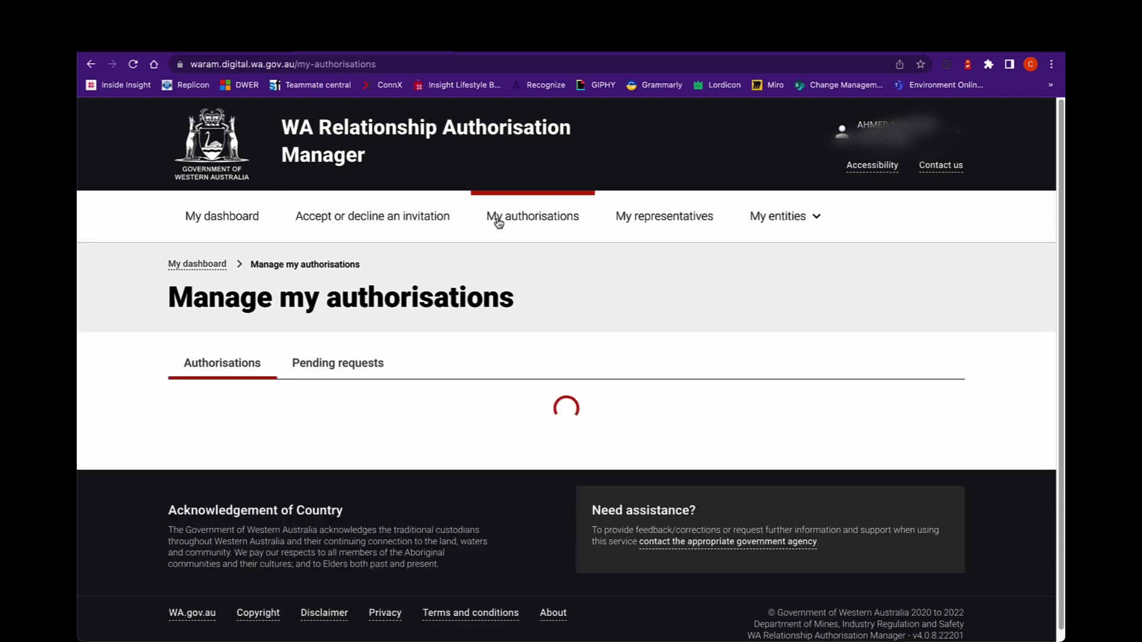
pyautogui.click(347, 370)
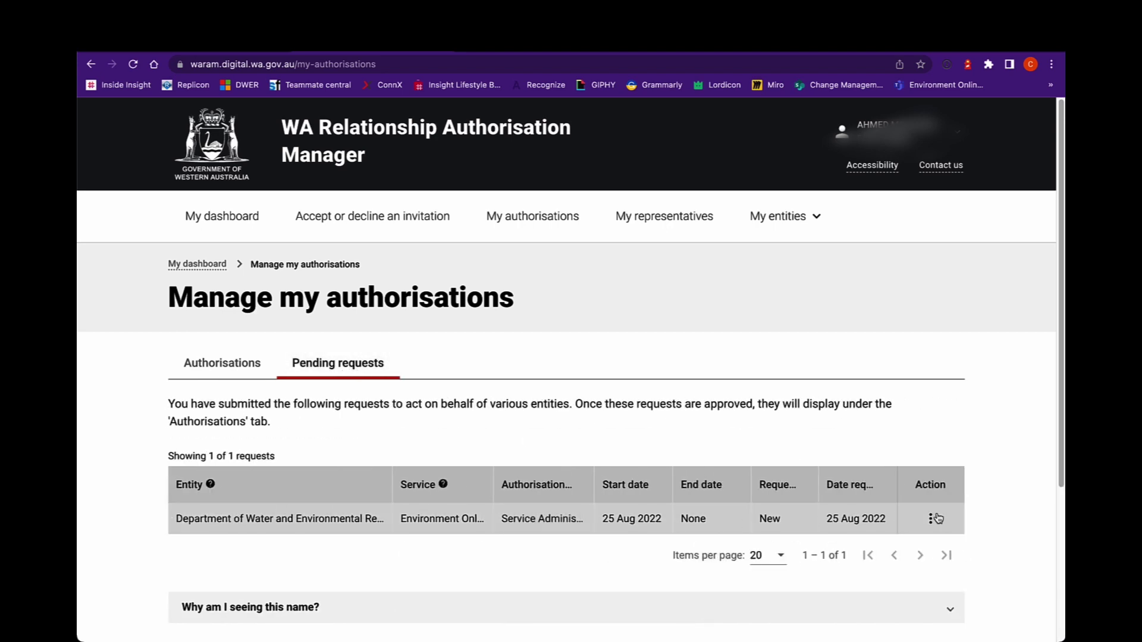
pyautogui.click(938, 520)
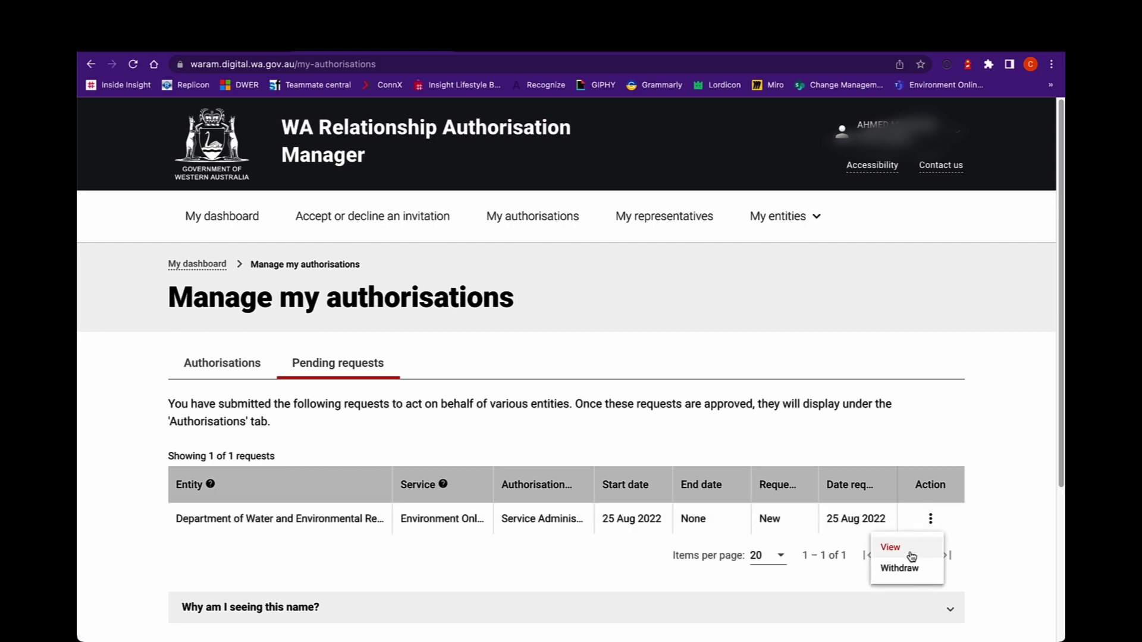
pyautogui.click(1029, 522)
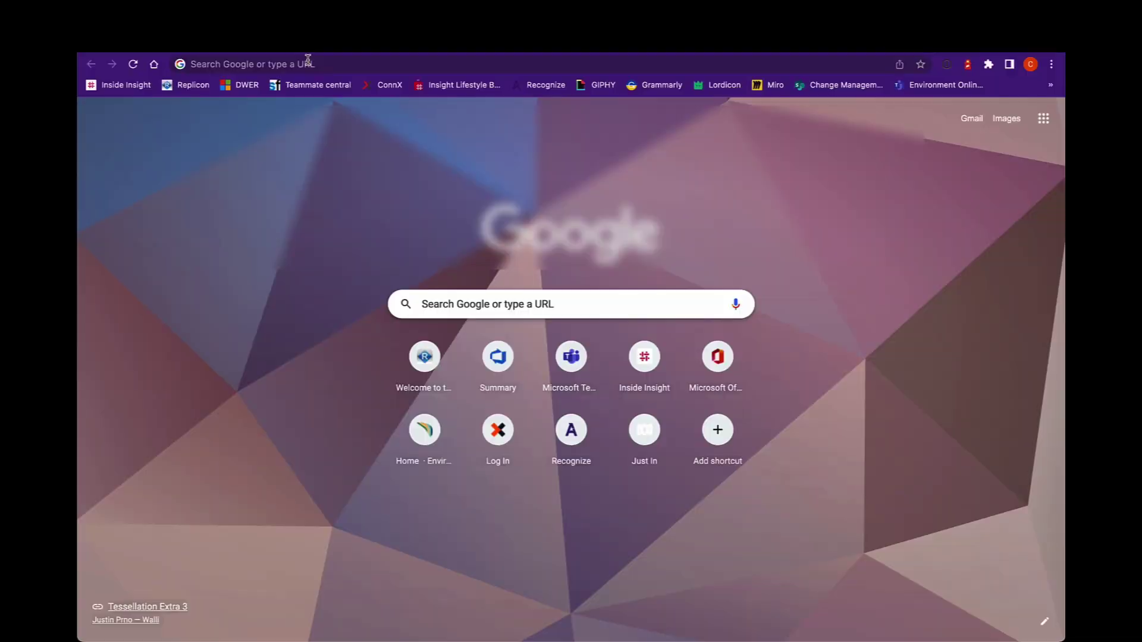
# Step: Go to environmentonline.dwer.wa.gov.au by entering 'envir' in the address bar
pyautogui.click(320, 65)
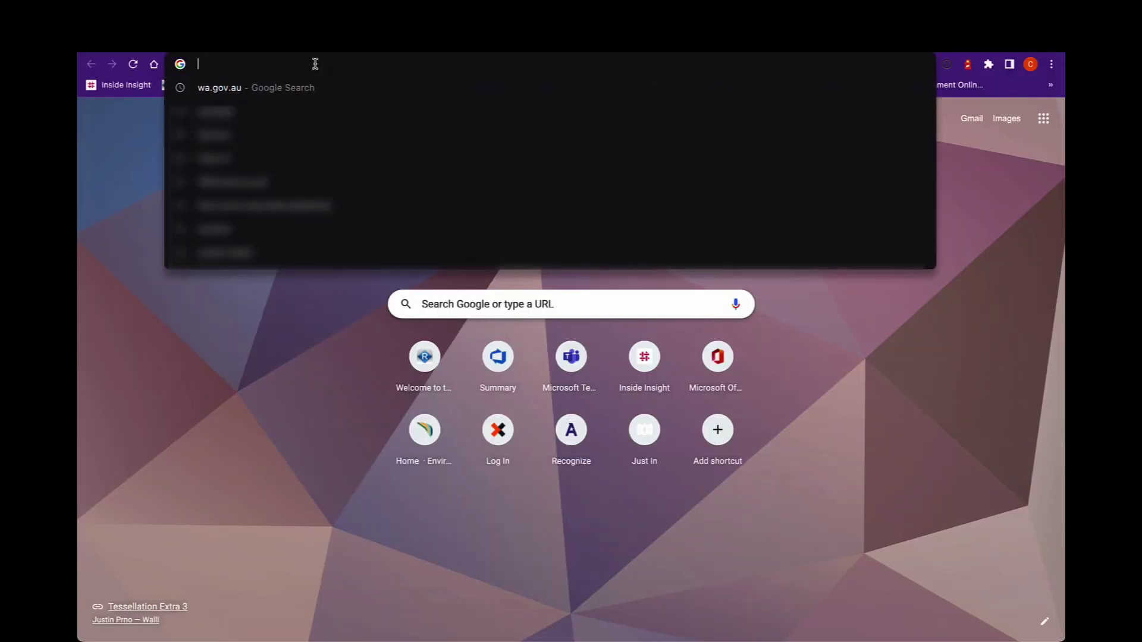
pyautogui.write('environmentonline.dwer.wa.gov.au')
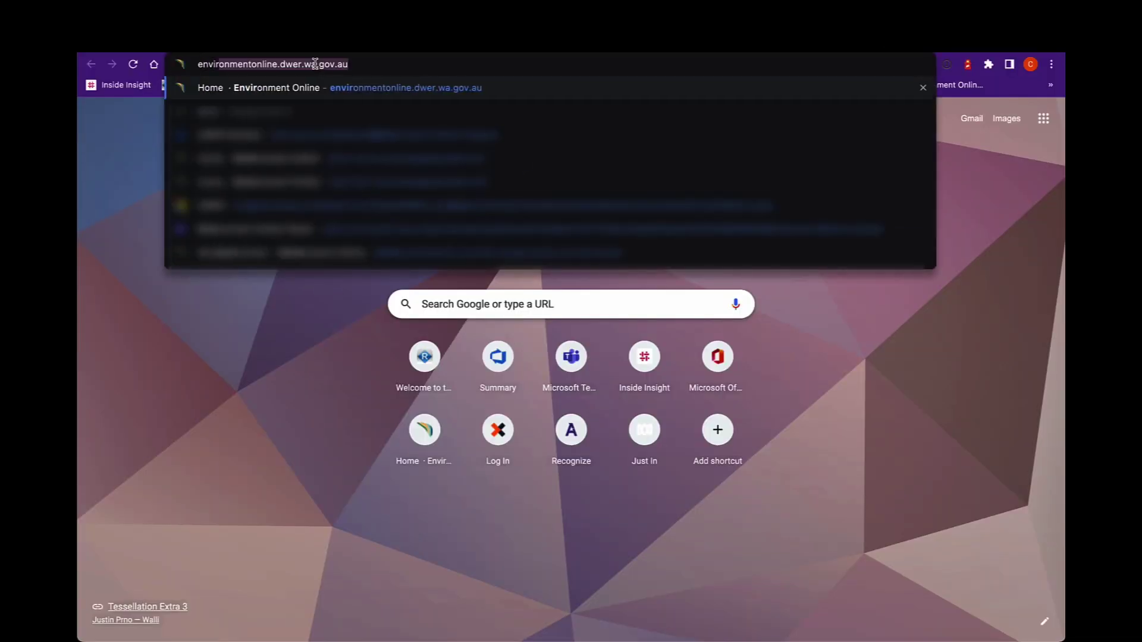
pyautogui.press('Return')
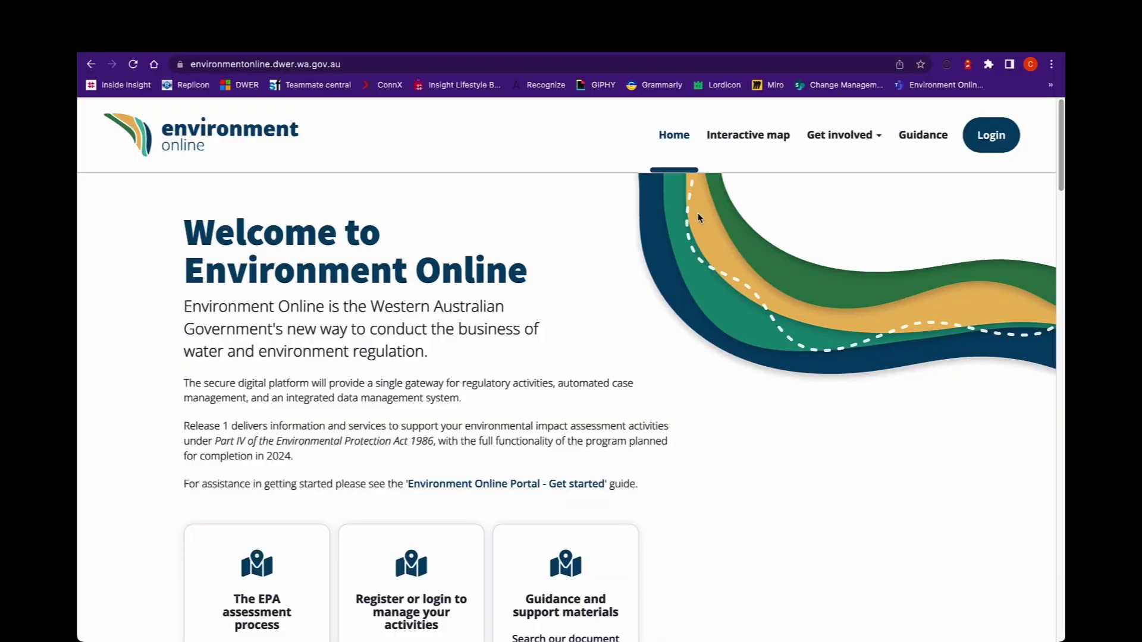
# Step: On Environment Online's sign-in page, choose to log in as representing an entity
pyautogui.click(991, 137)
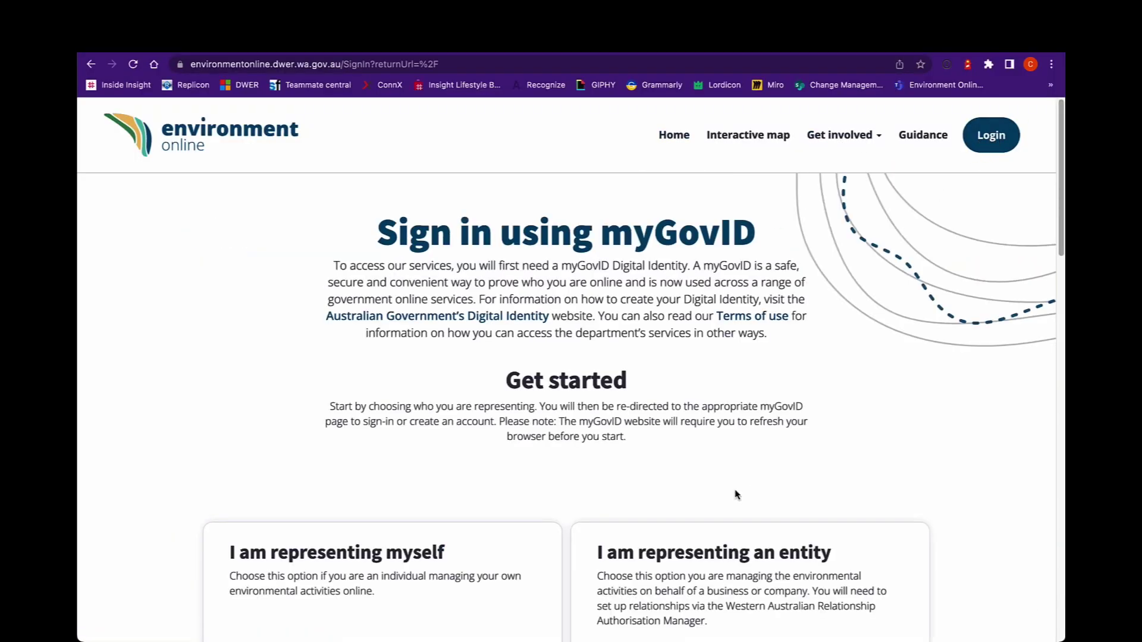
pyautogui.scroll(-2, 737, 503)
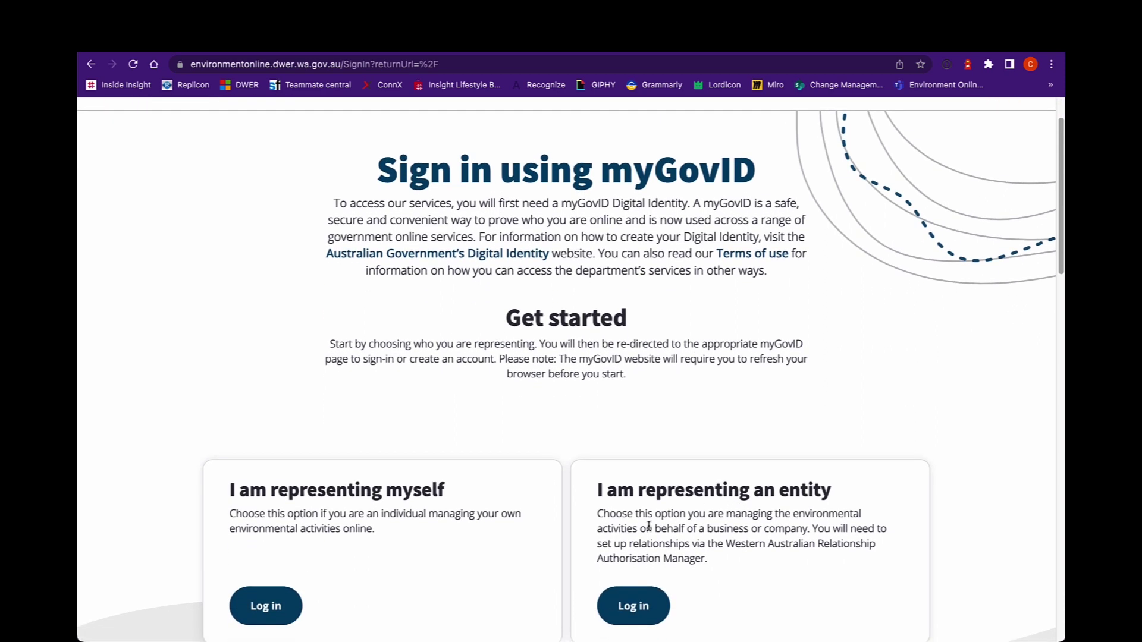
pyautogui.moveTo(598, 492); pyautogui.dragTo(717, 563)
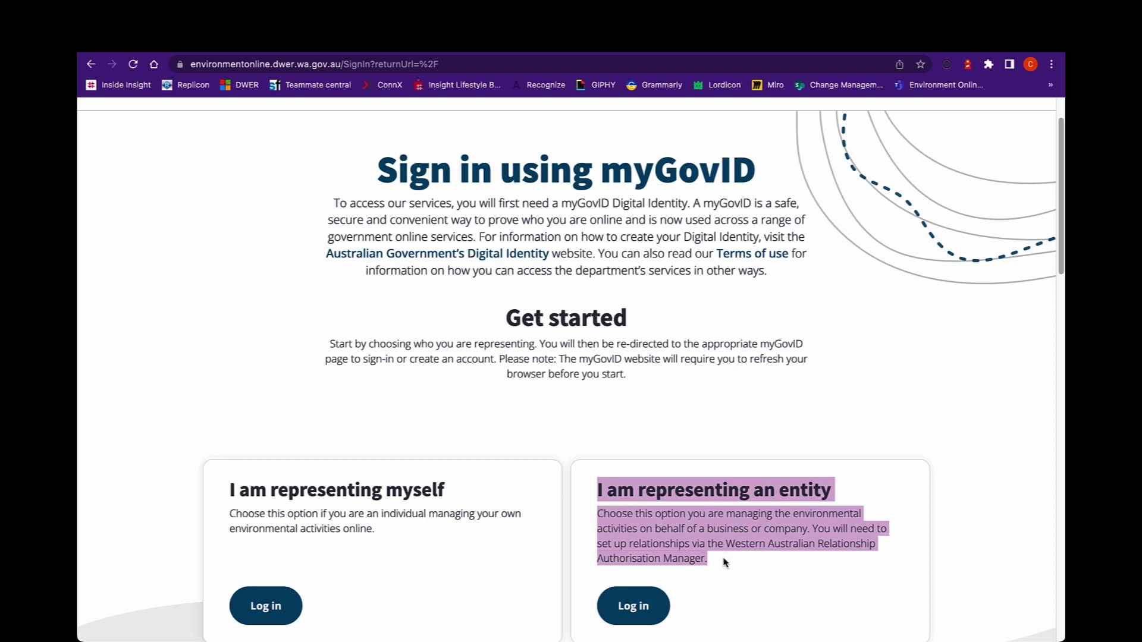
pyautogui.click(713, 585)
pyautogui.click(638, 609)
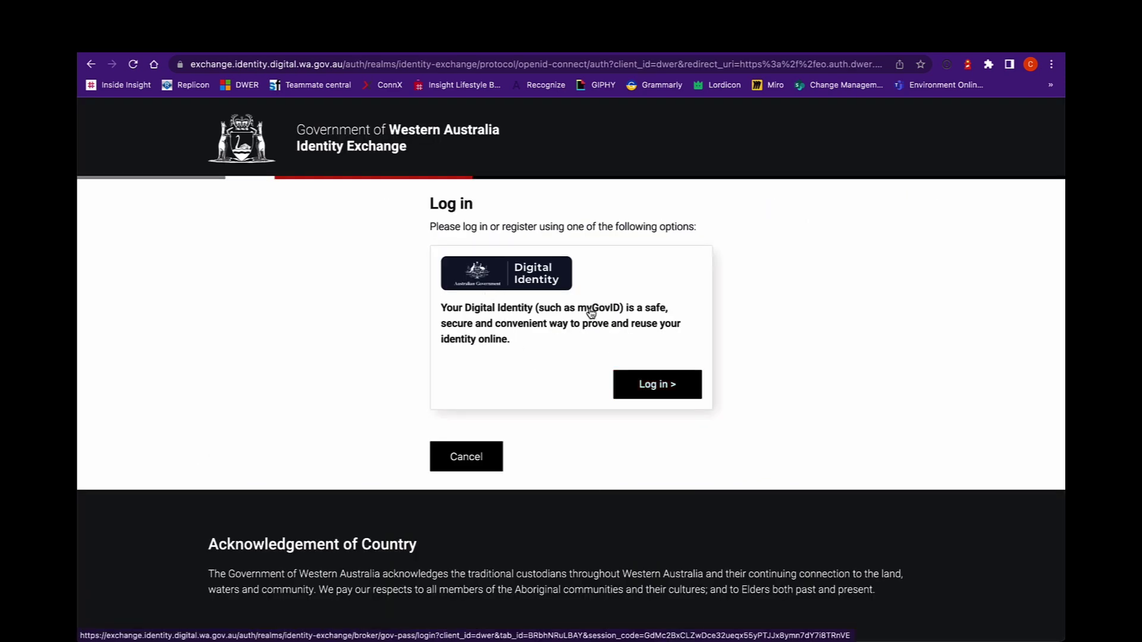
# Step: Proceed with Digital Identity login and pick myGovID as the identity provider
pyautogui.moveTo(583, 309); pyautogui.dragTo(671, 391)
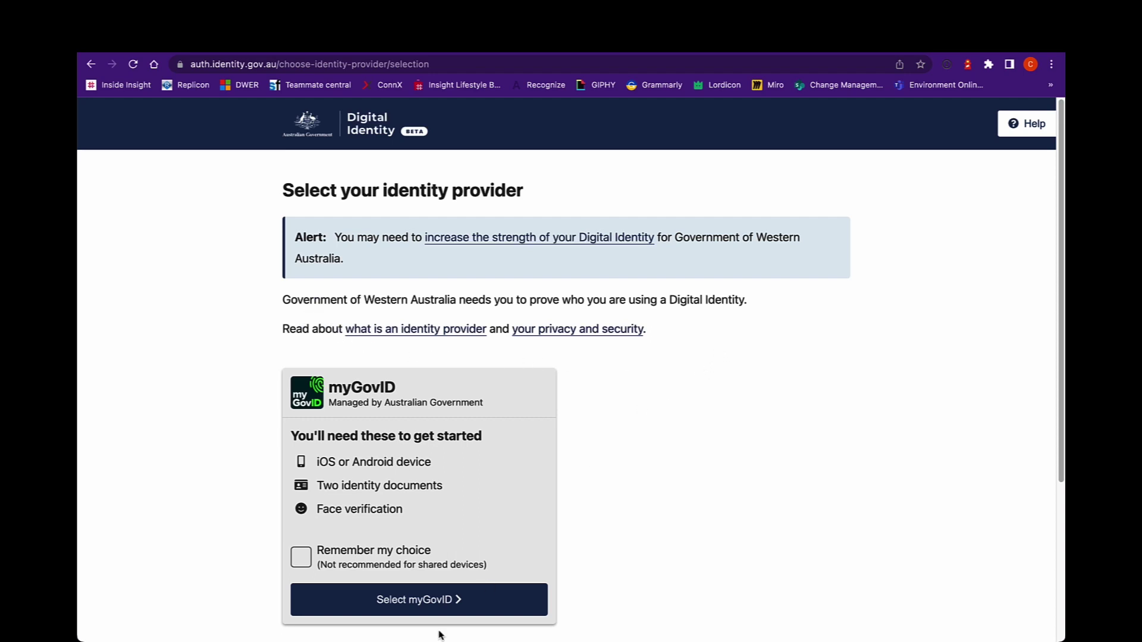
pyautogui.click(432, 613)
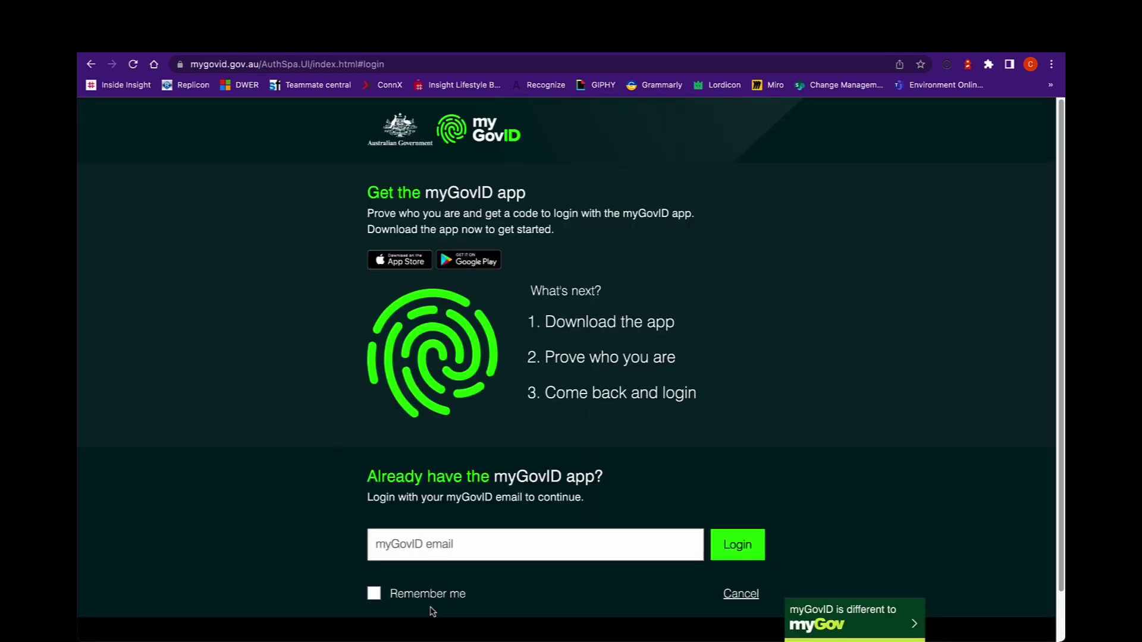
# Step: Log in to myGovID with the account e-mail address
pyautogui.click(451, 549)
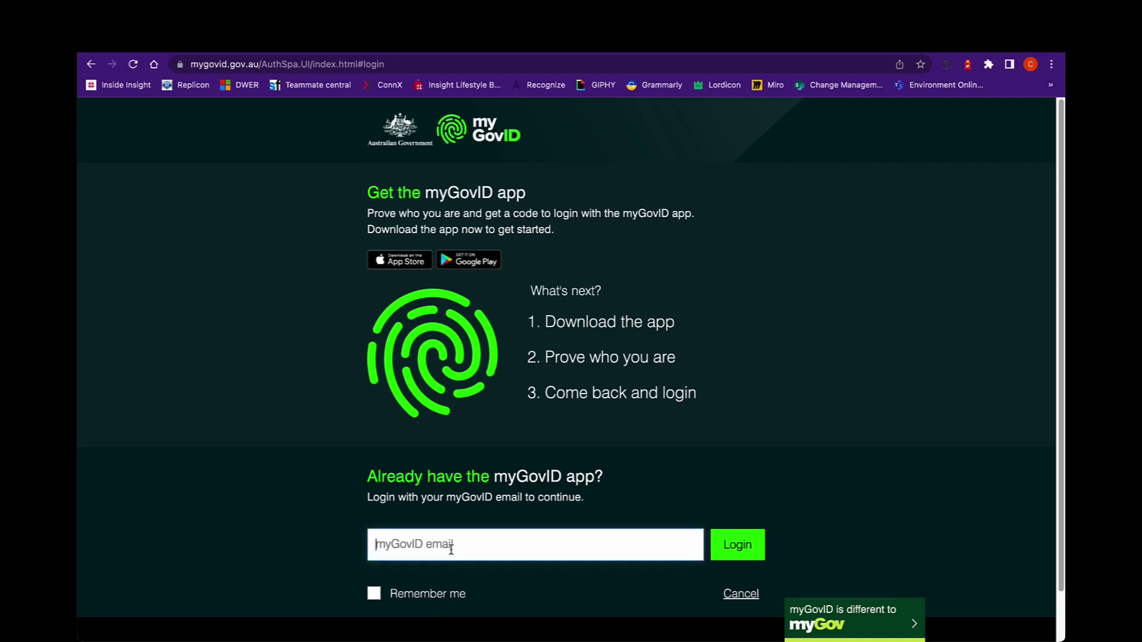
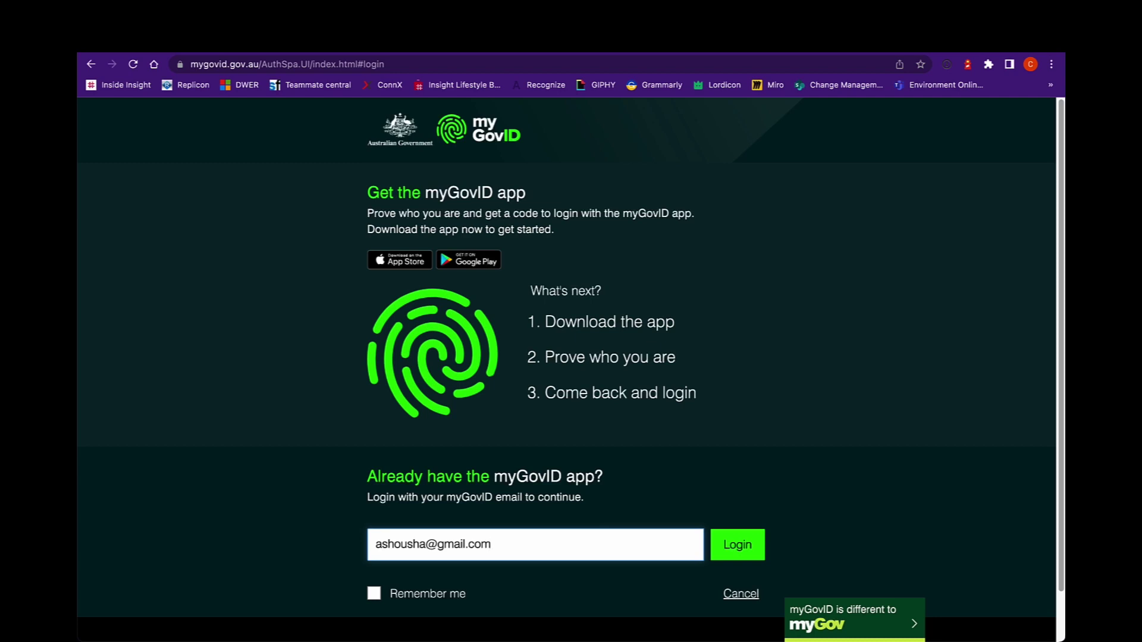
pyautogui.click(718, 553)
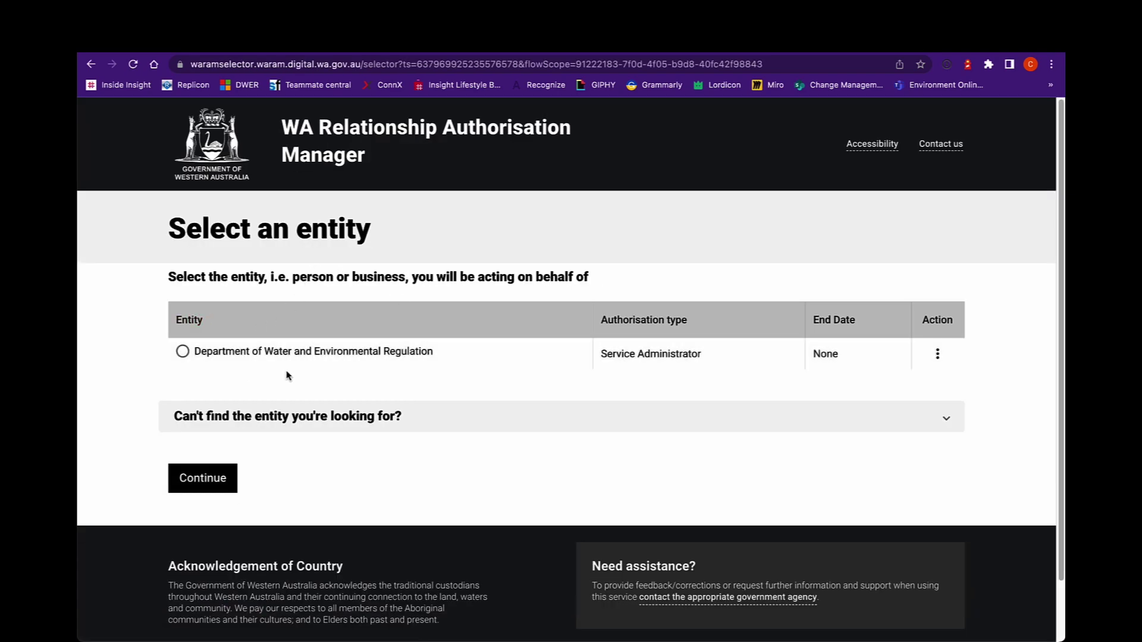
# Step: Dismiss the no-entity warning, then select Department of Water and Environmental Regulation and continue
pyautogui.click(943, 360)
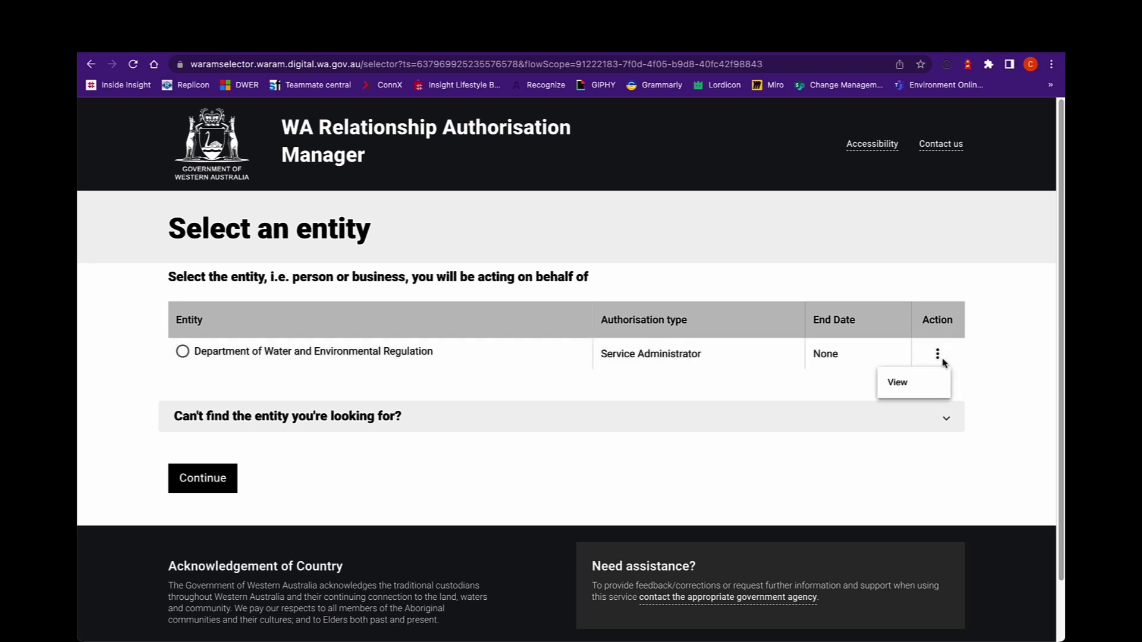
pyautogui.click(503, 452)
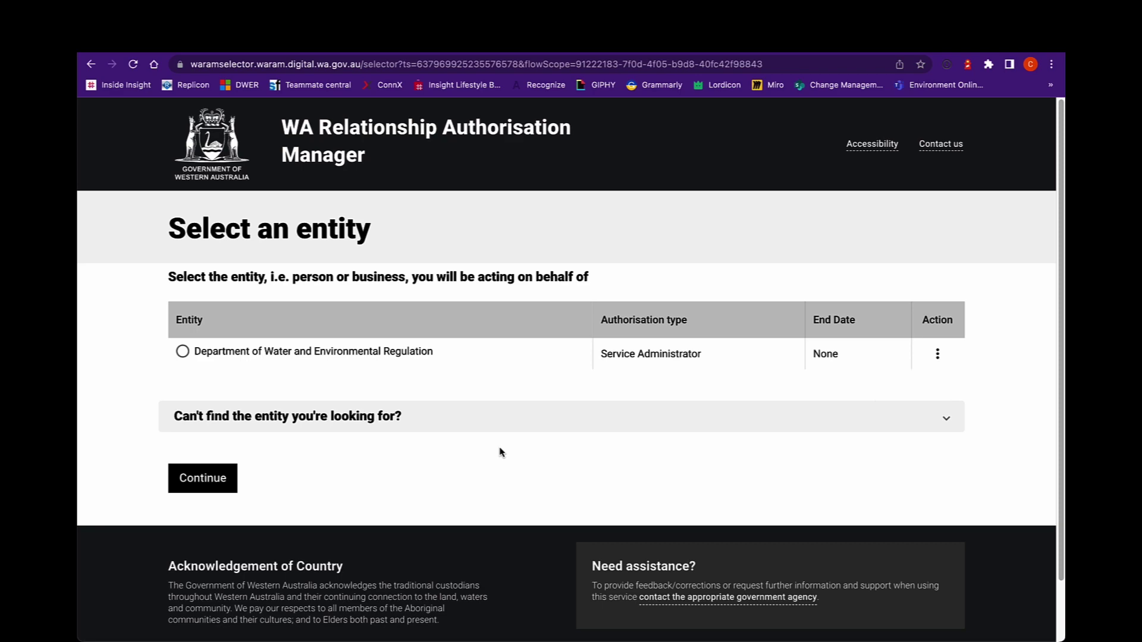
pyautogui.click(182, 487)
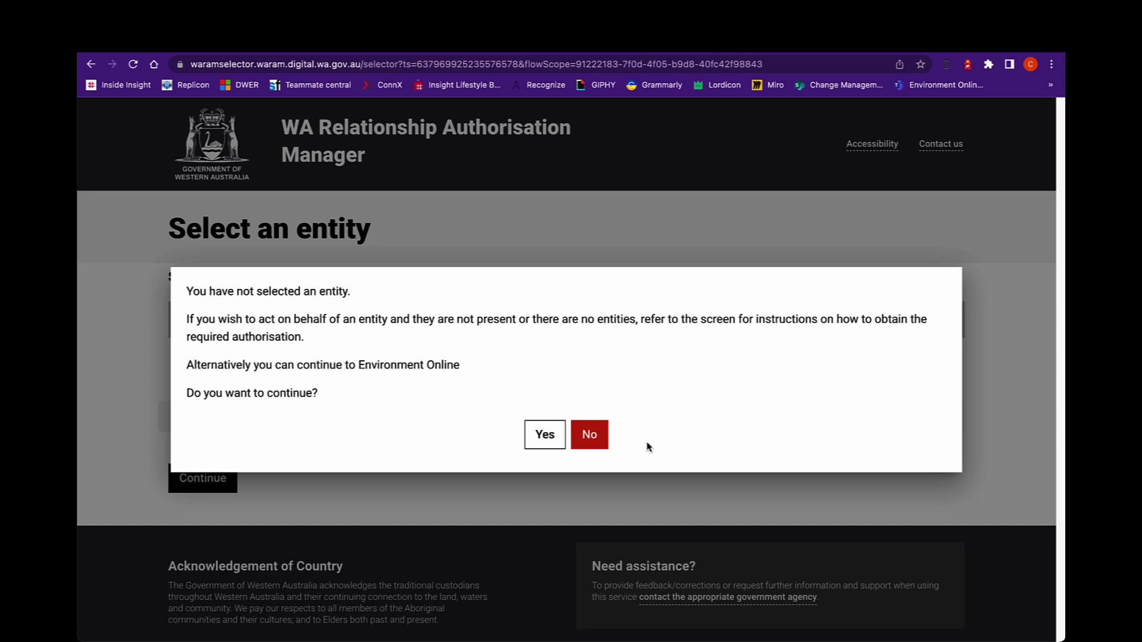
pyautogui.click(594, 439)
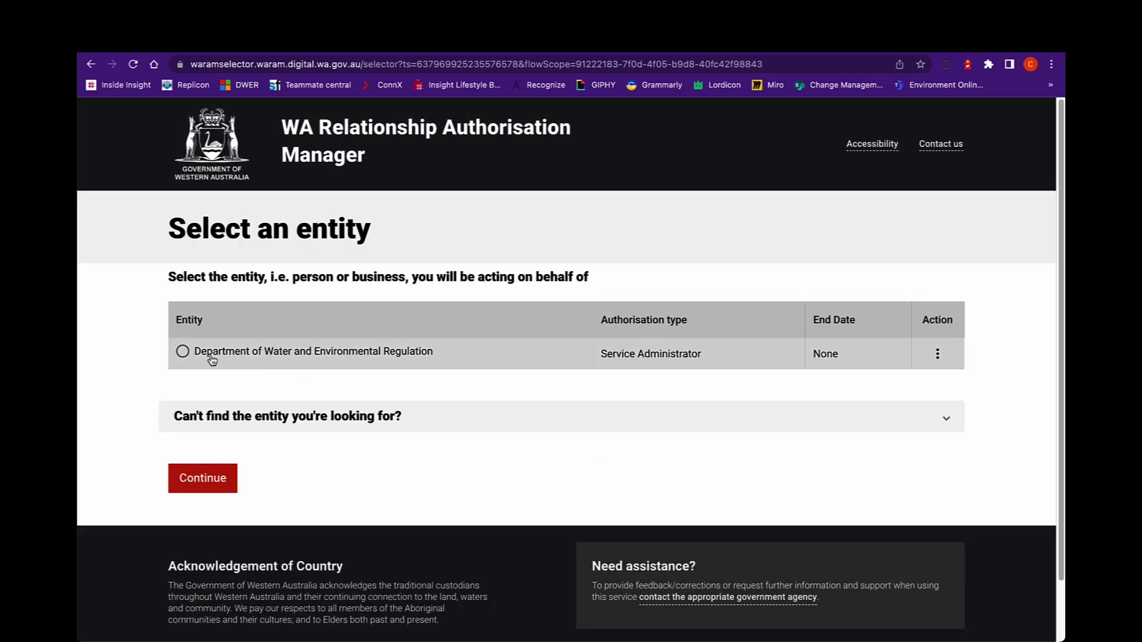
pyautogui.click(184, 353)
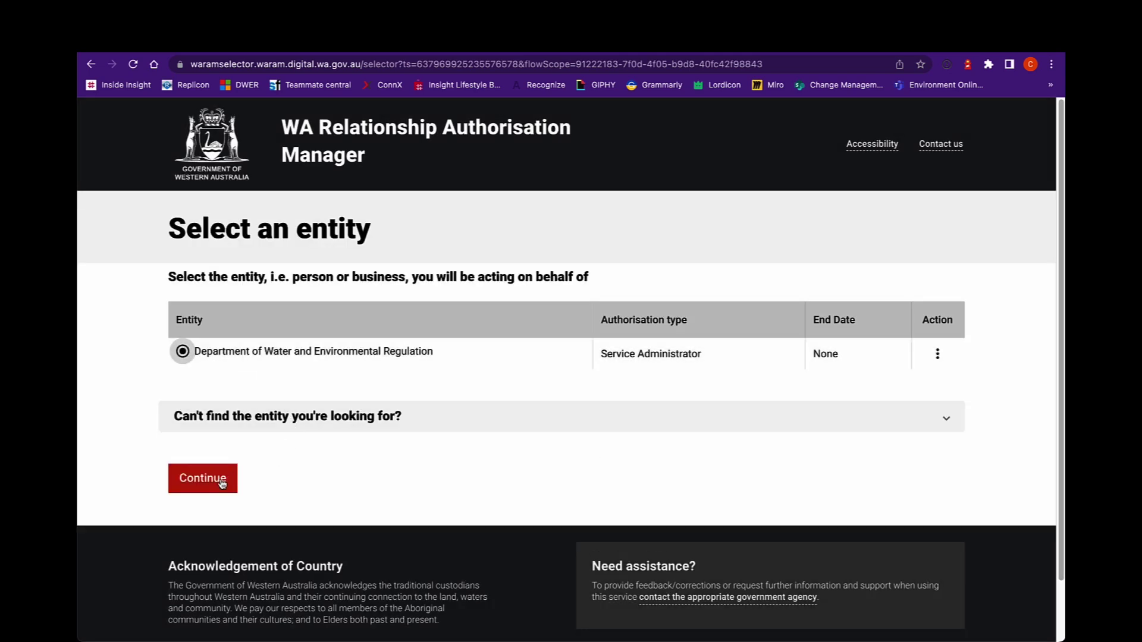
pyautogui.click(221, 483)
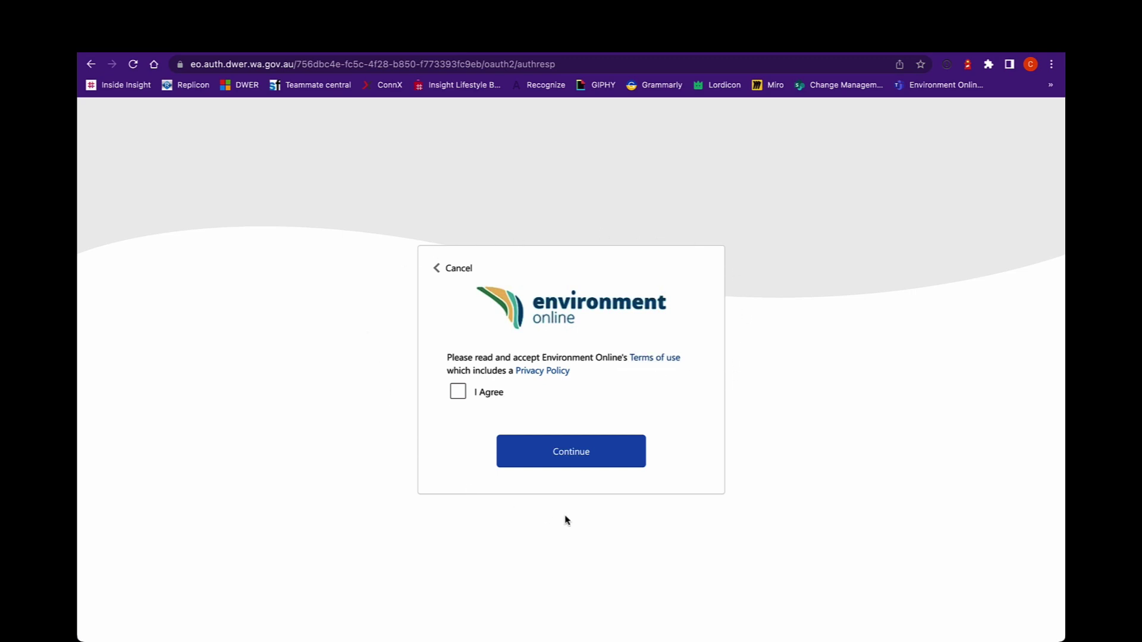
# Step: Tick I Agree on Environment Online's terms of use and continue
pyautogui.click(457, 393)
pyautogui.click(572, 463)
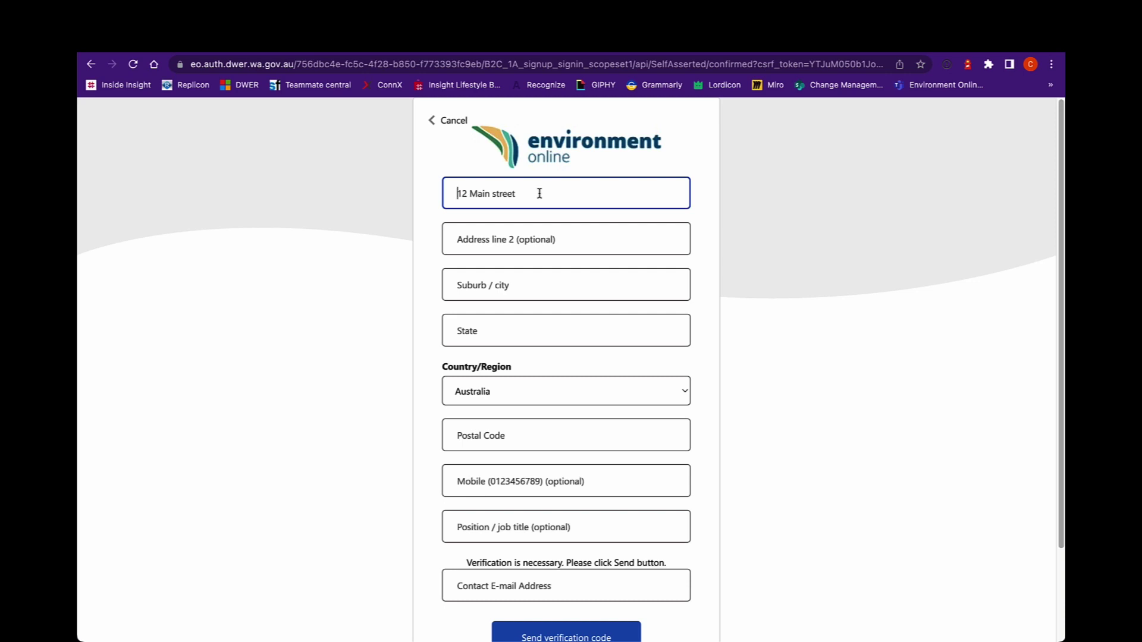
# Step: Fill in the street address, suburb, state and postcode for a Perth, Western Australia address
pyautogui.write('1 main street')
pyautogui.press('Tab')
pyautogui.press('Tab')
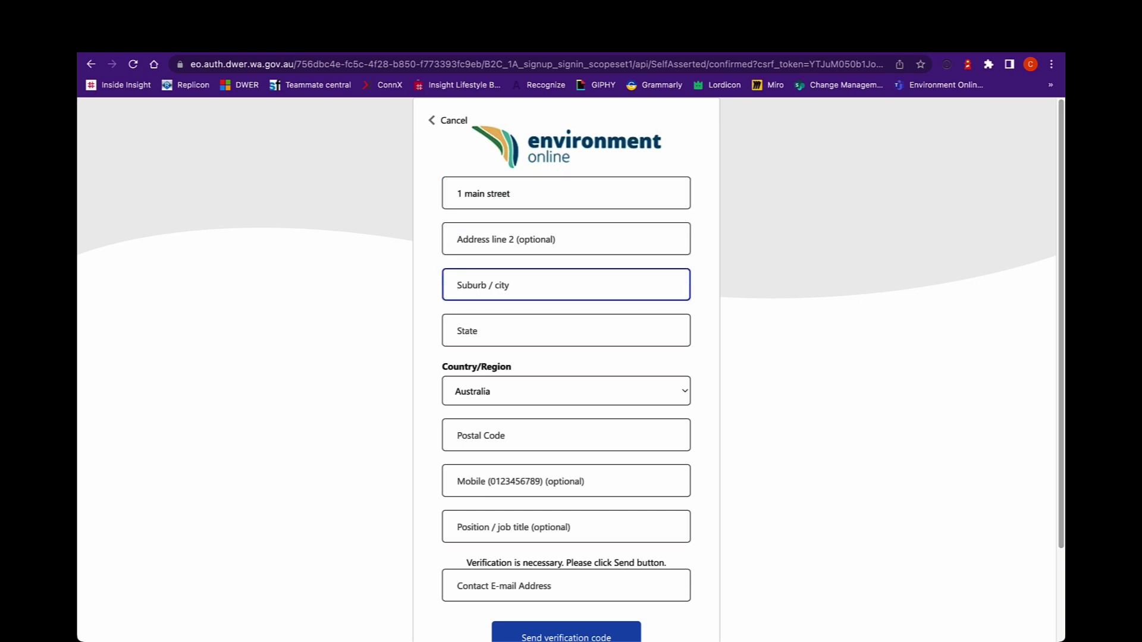
pyautogui.write('Perth')
pyautogui.press('Tab')
pyautogui.write('We')
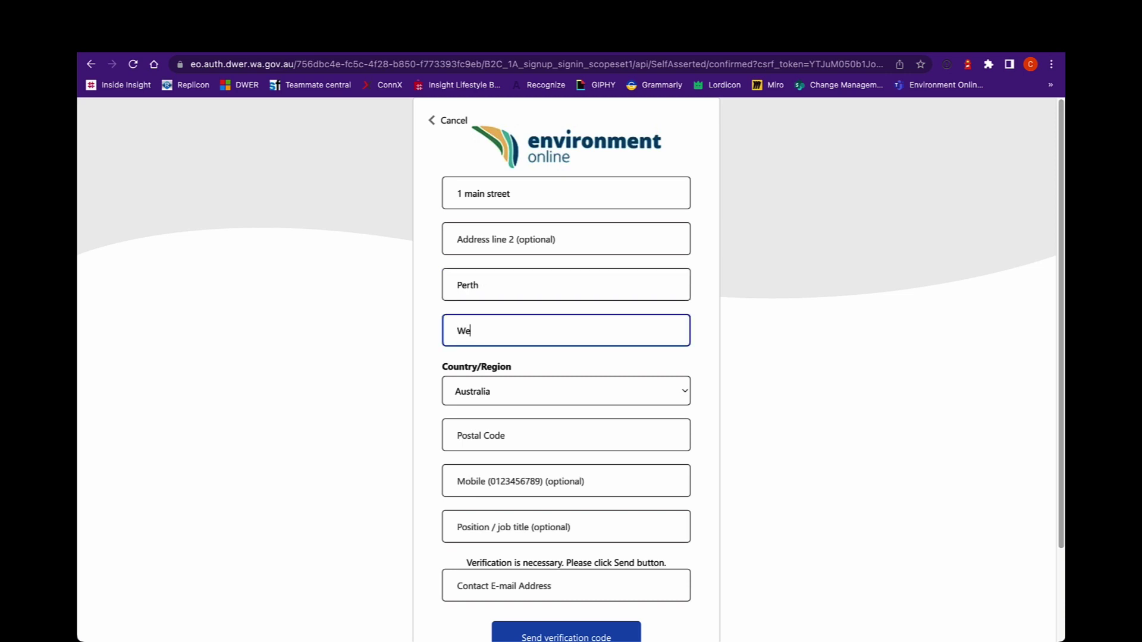
pyautogui.write('stern Australia')
pyautogui.press('Tab')
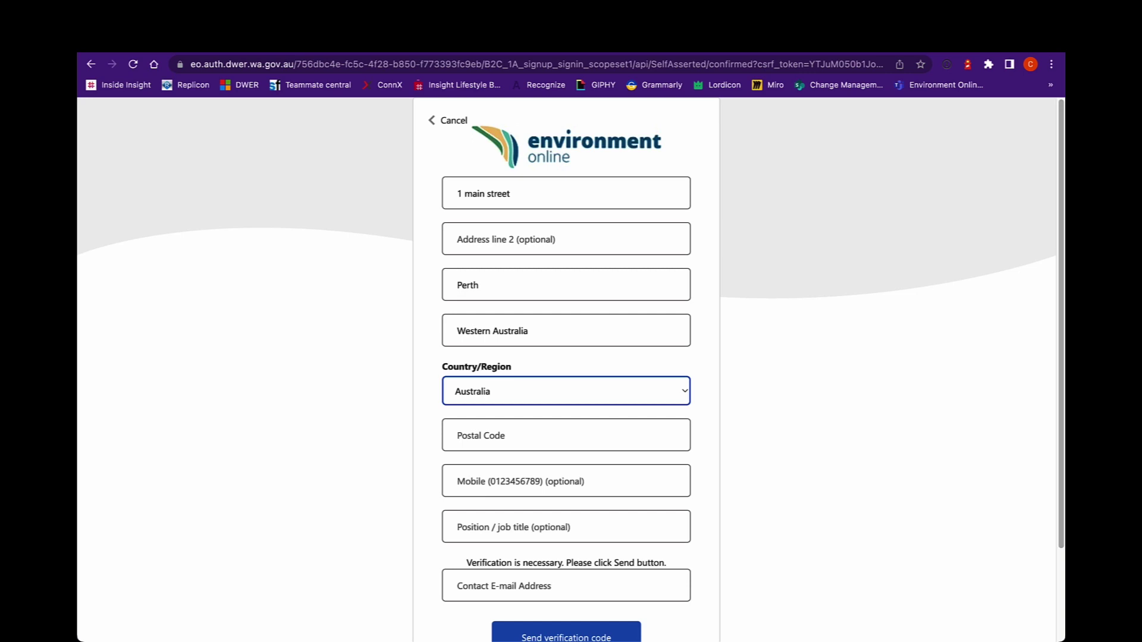
pyautogui.press('Tab')
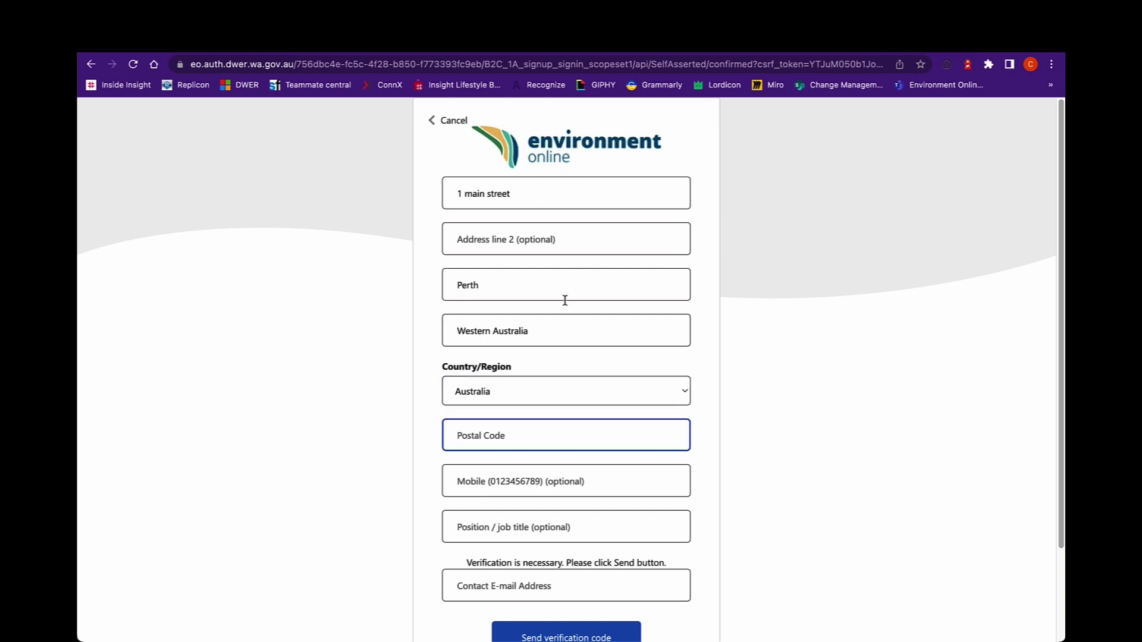
pyautogui.write('6000')
# Step: Leave Mobile blank and enter the work contact e-mail address
pyautogui.click(519, 479)
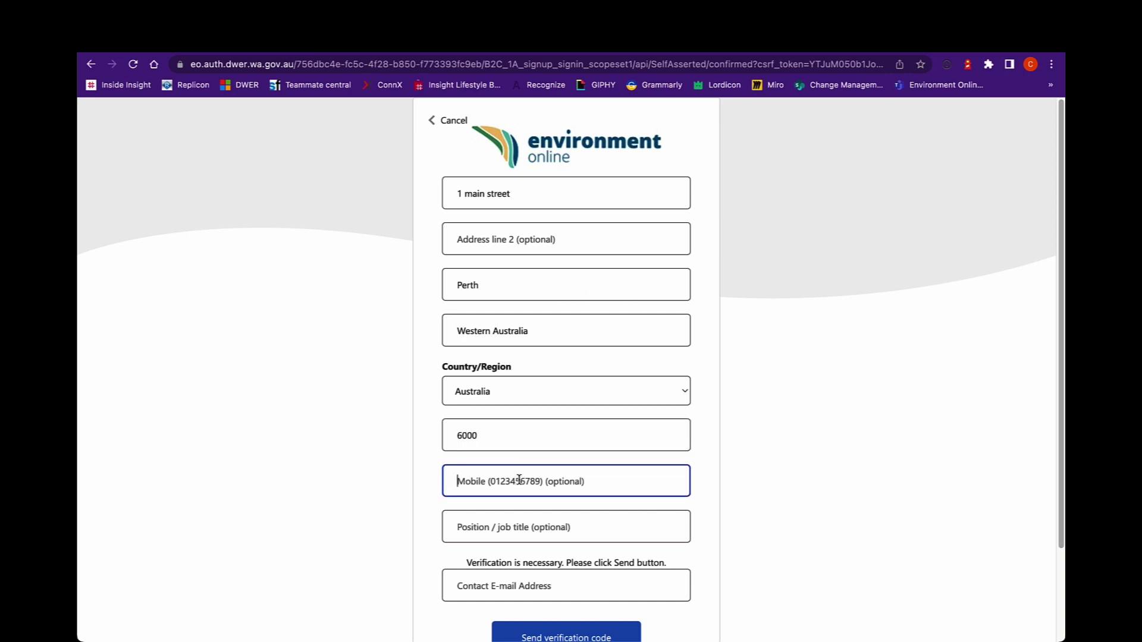
pyautogui.click(524, 528)
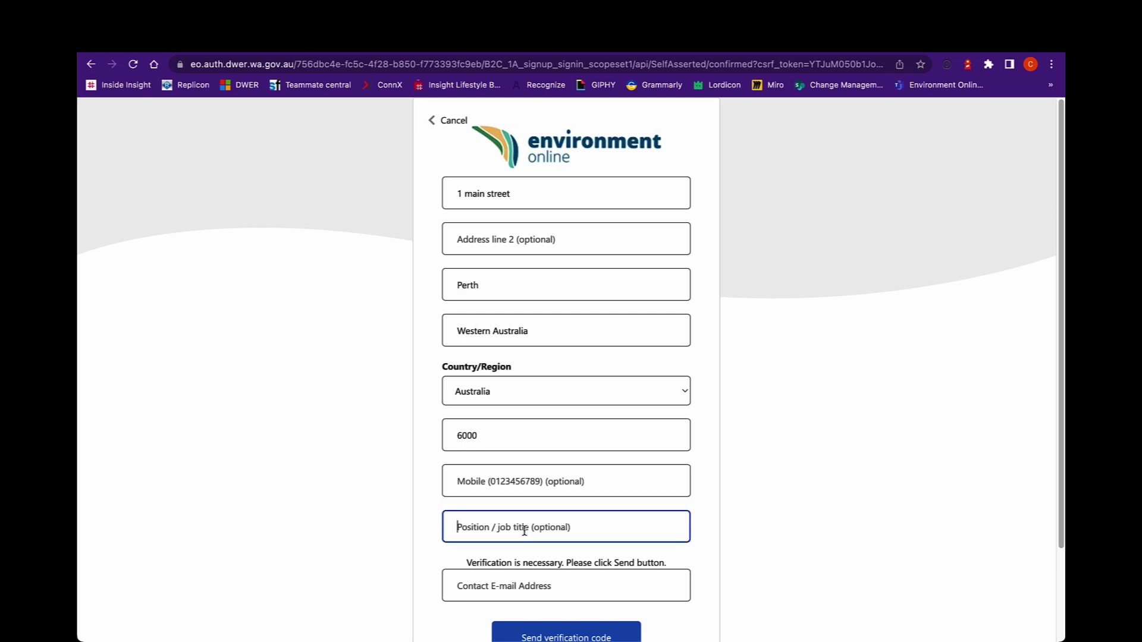
pyautogui.click(552, 587)
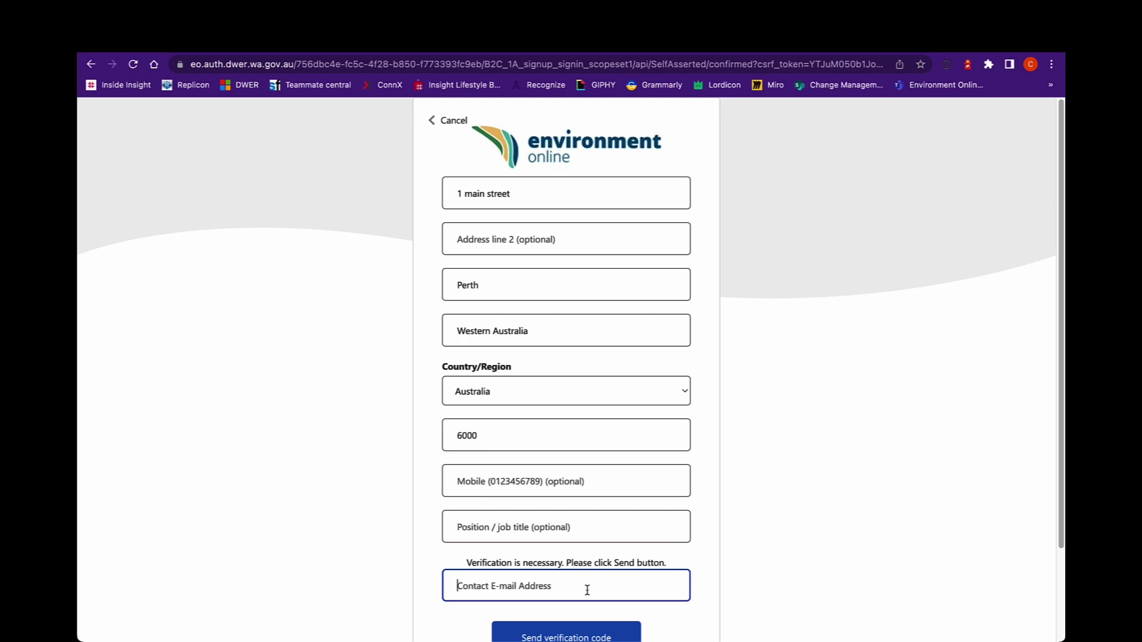
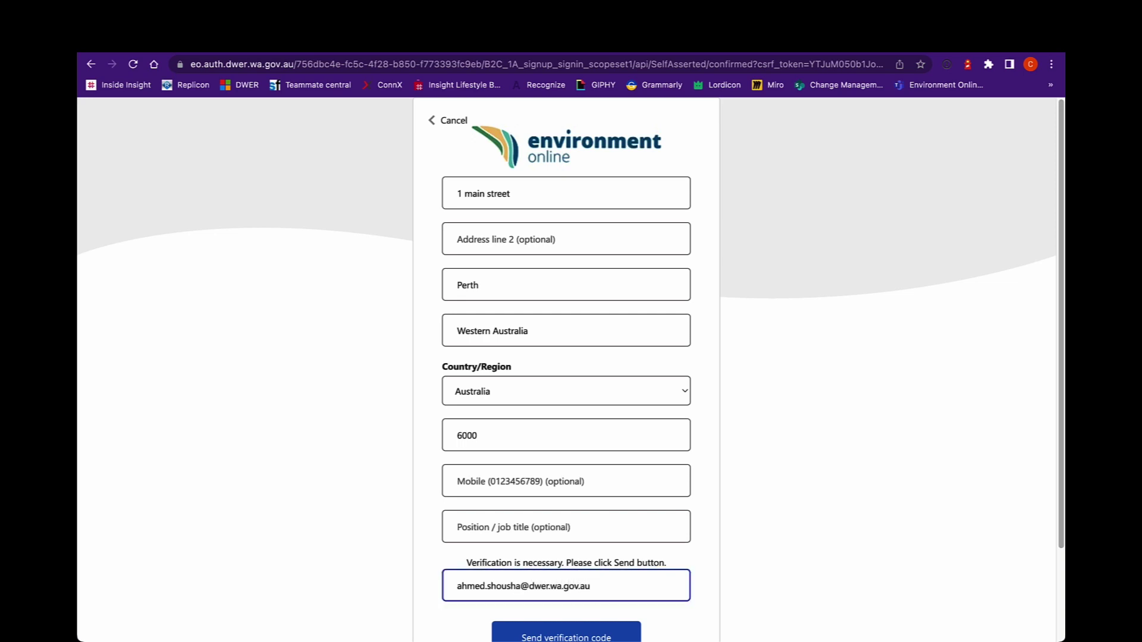
pyautogui.click(898, 541)
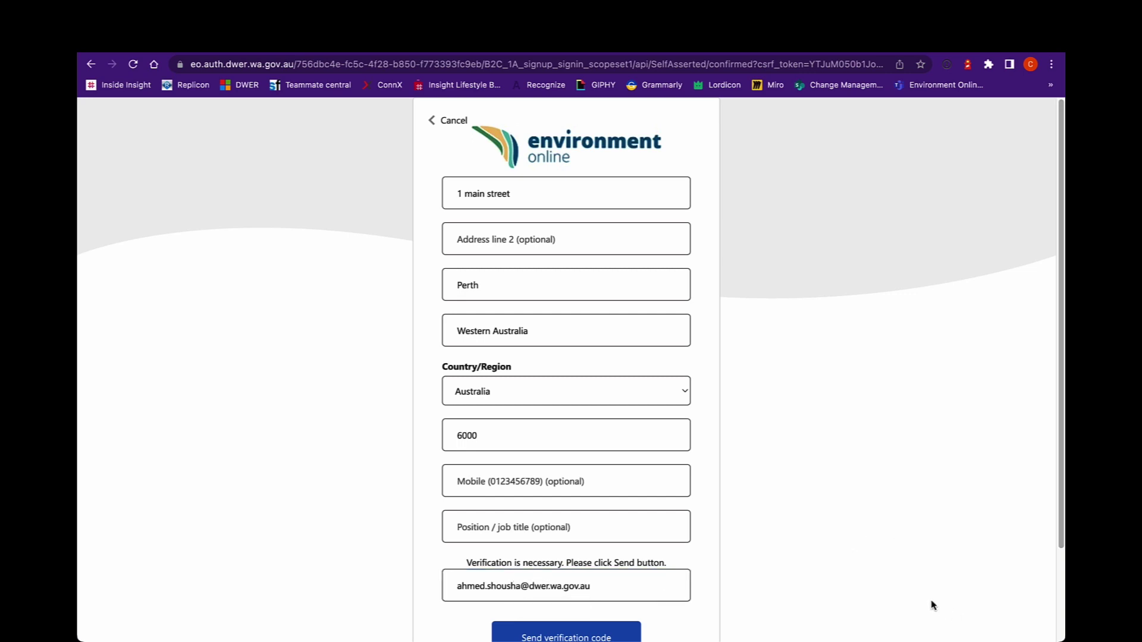
# Step: Send a verification code to the contact e-mail address
pyautogui.scroll(-3, 1024, 599)
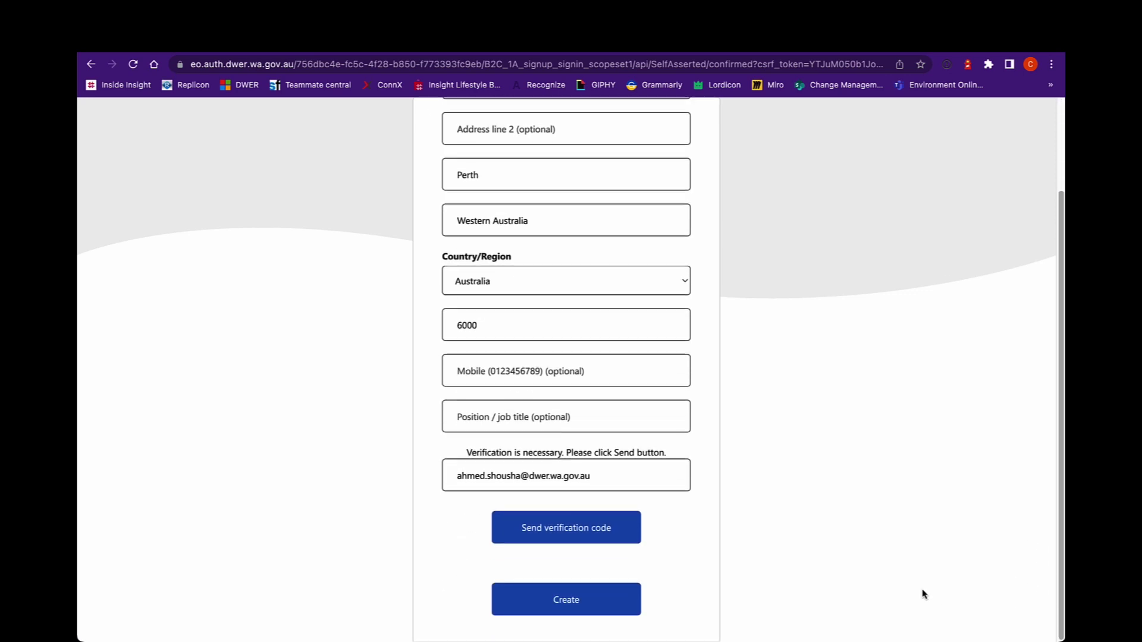
pyautogui.click(529, 532)
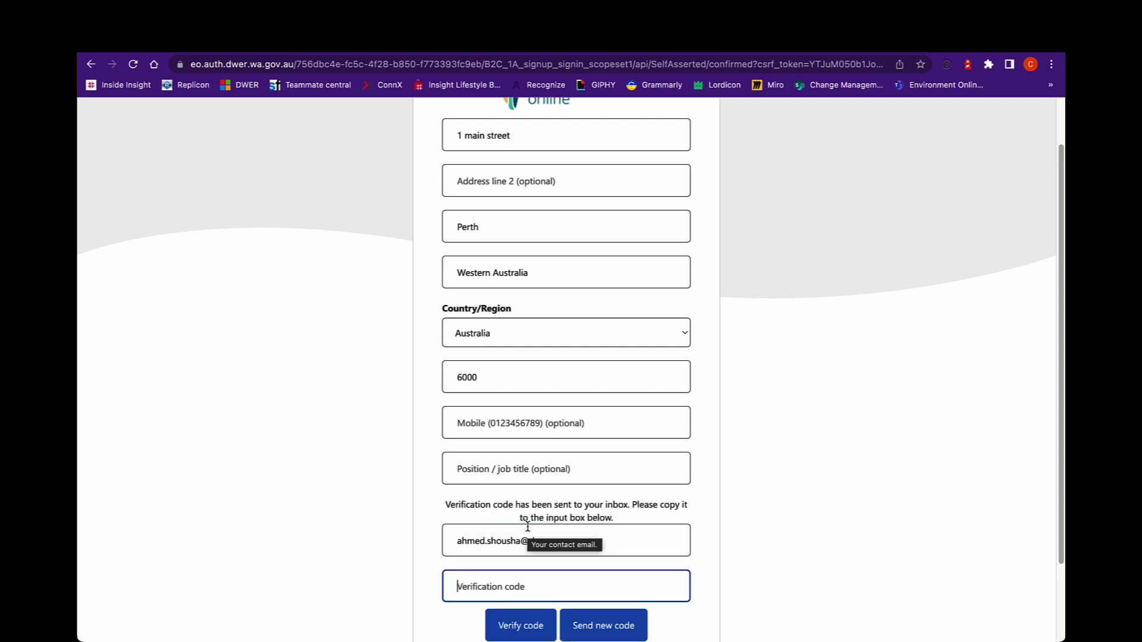
pyautogui.scroll(-1, 809, 474)
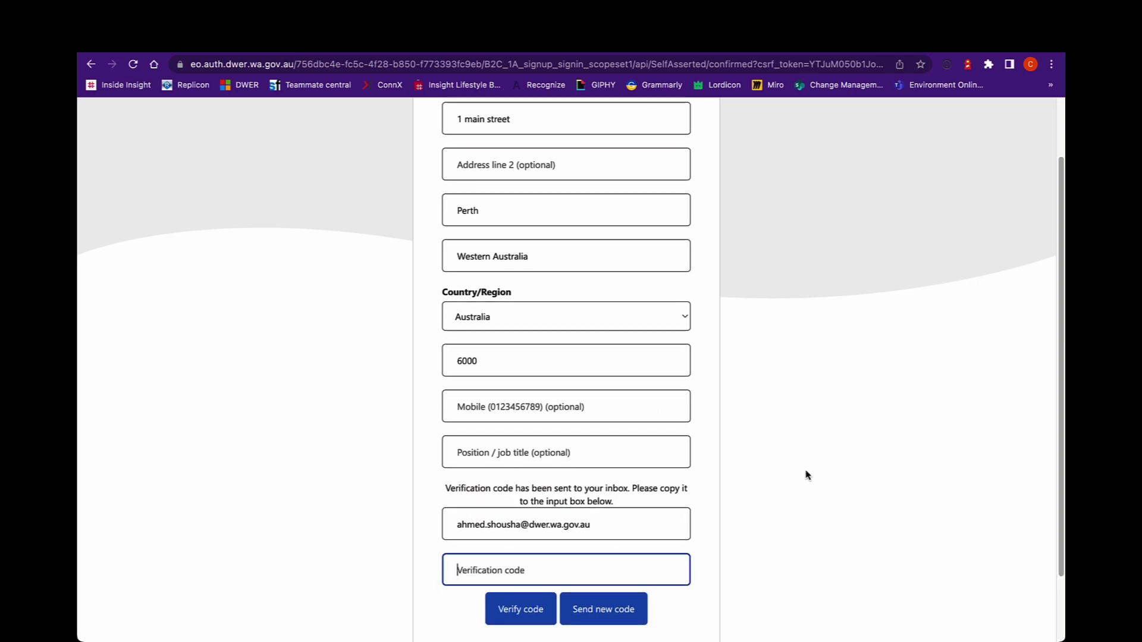
pyautogui.scroll(-2, 808, 475)
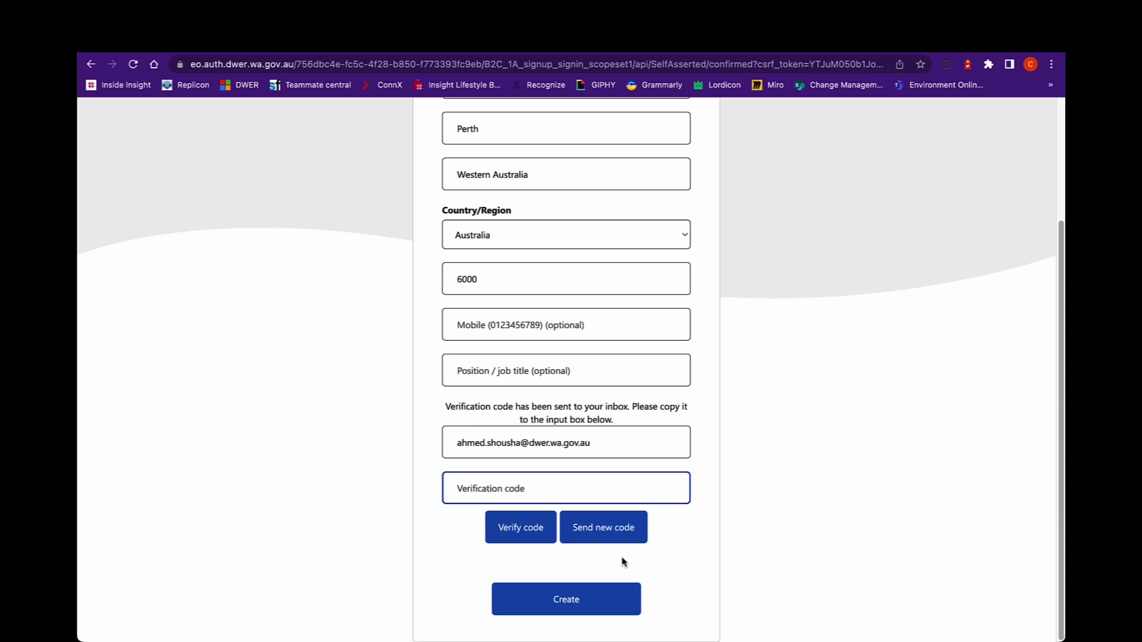
# Step: Enter the emailed verification code, verify it, and create the Environment Online account
pyautogui.click(526, 534)
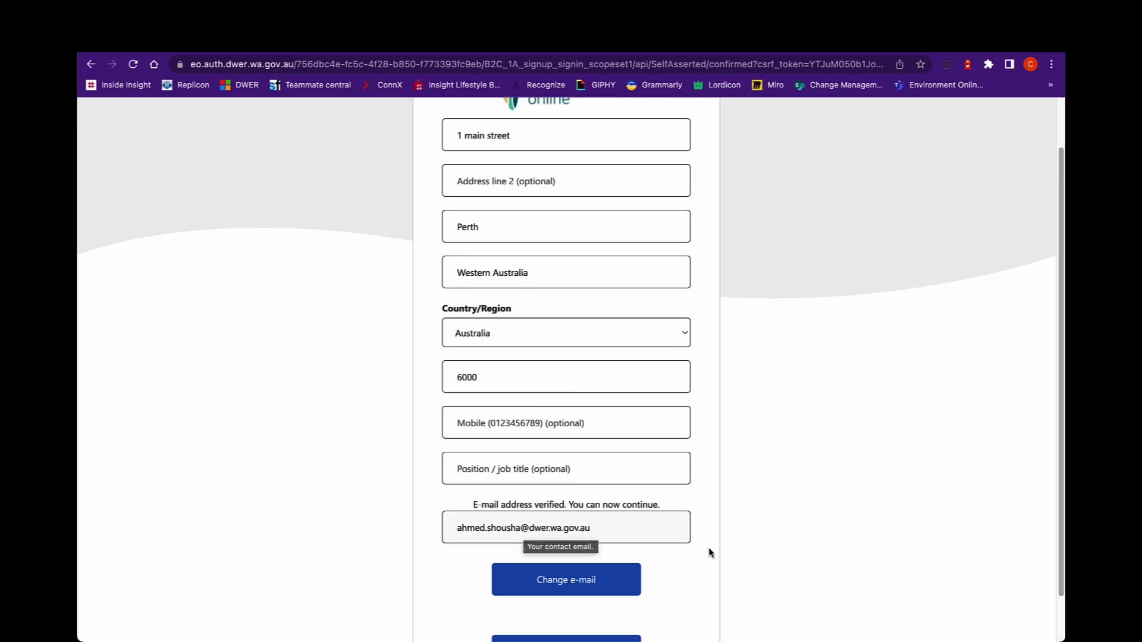
pyautogui.scroll(-2, 710, 552)
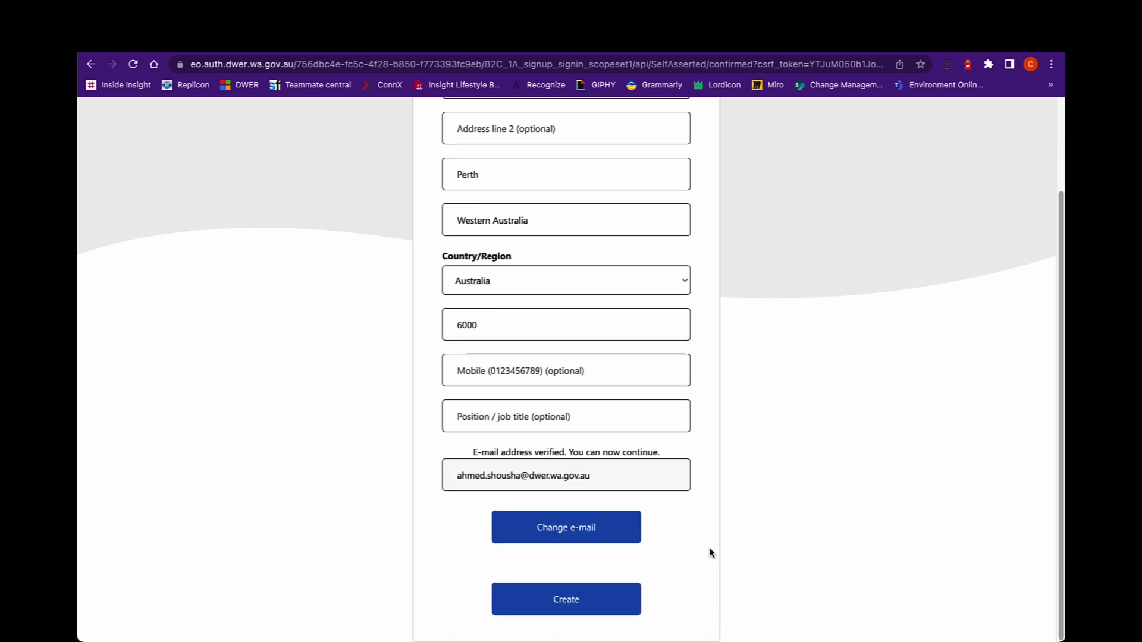
pyautogui.click(549, 606)
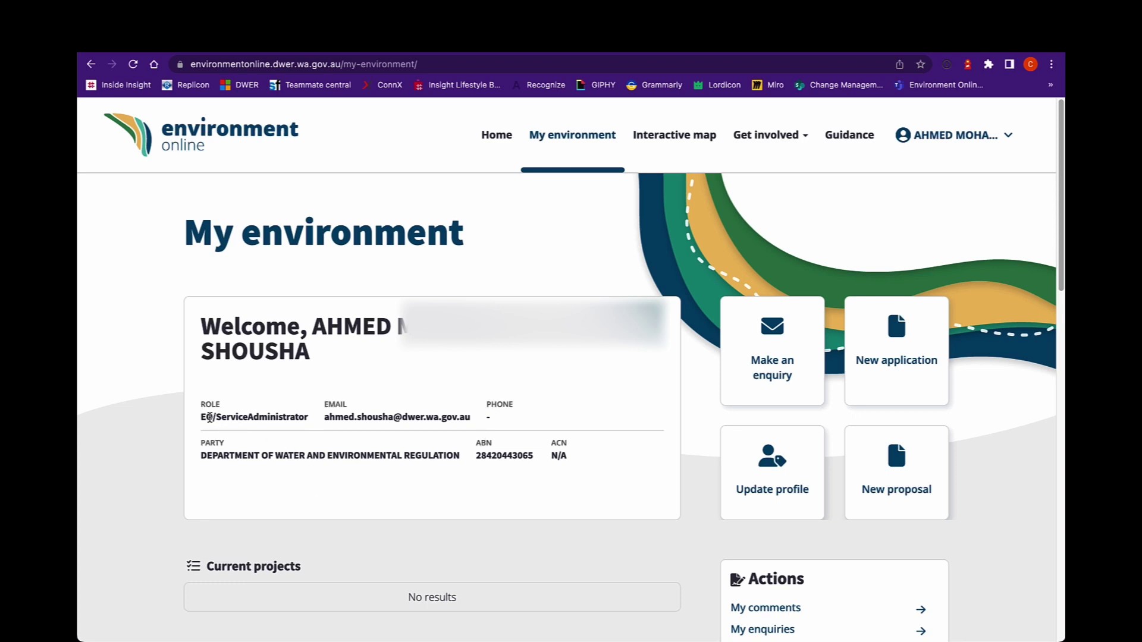
pyautogui.moveTo(201, 405); pyautogui.dragTo(469, 422)
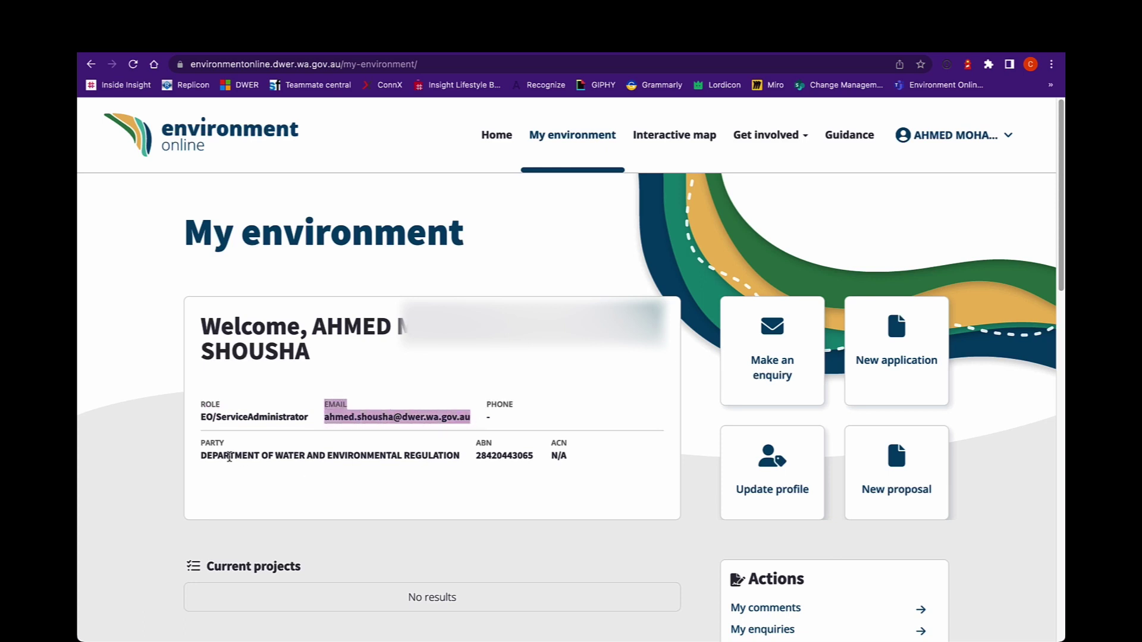
pyautogui.click(201, 459)
pyautogui.moveTo(201, 459); pyautogui.dragTo(465, 466)
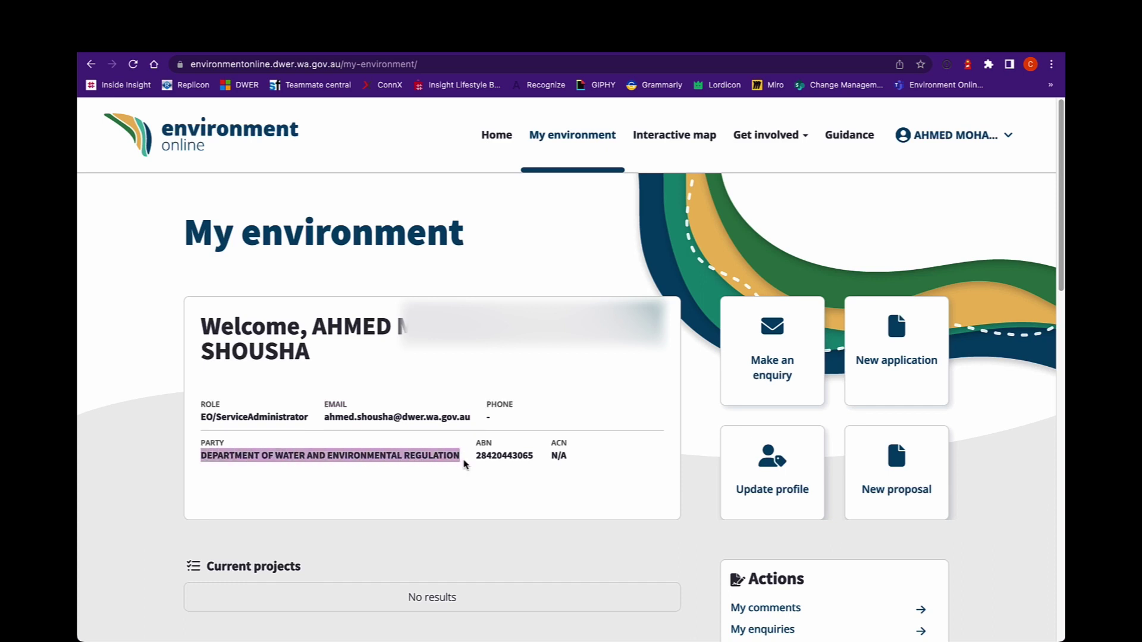
pyautogui.doubleClick(521, 455)
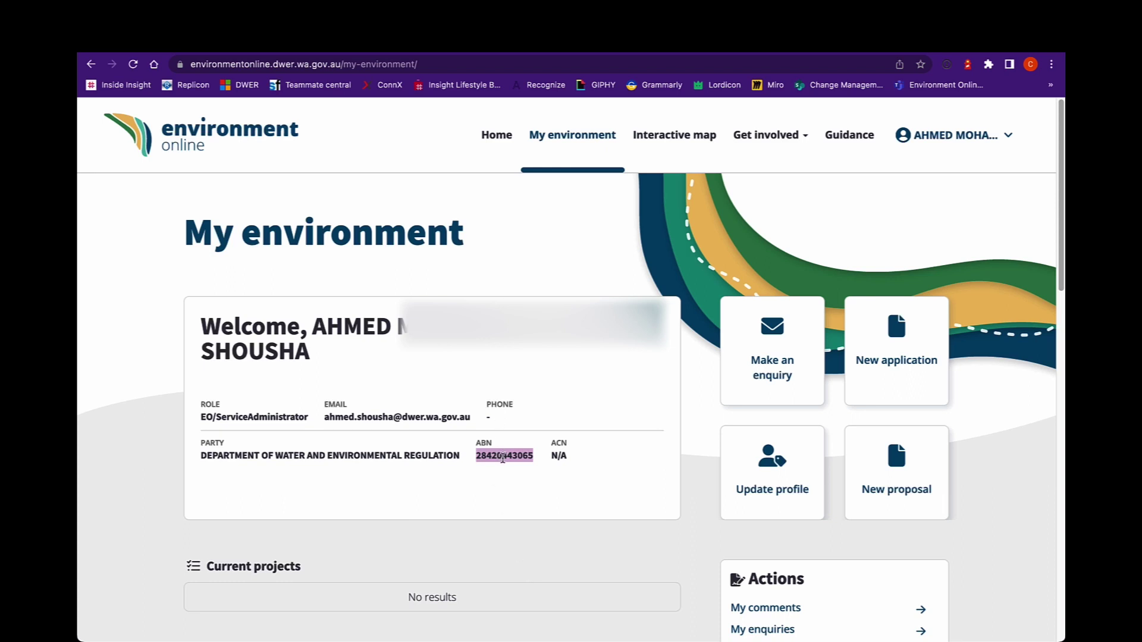
pyautogui.click(968, 142)
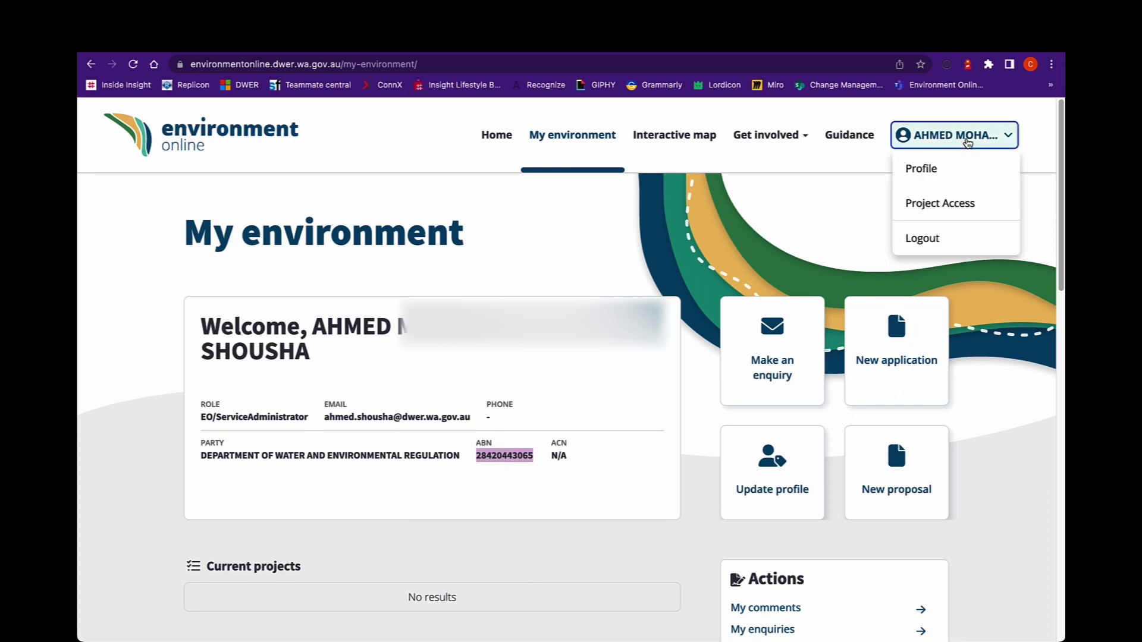
pyautogui.click(951, 171)
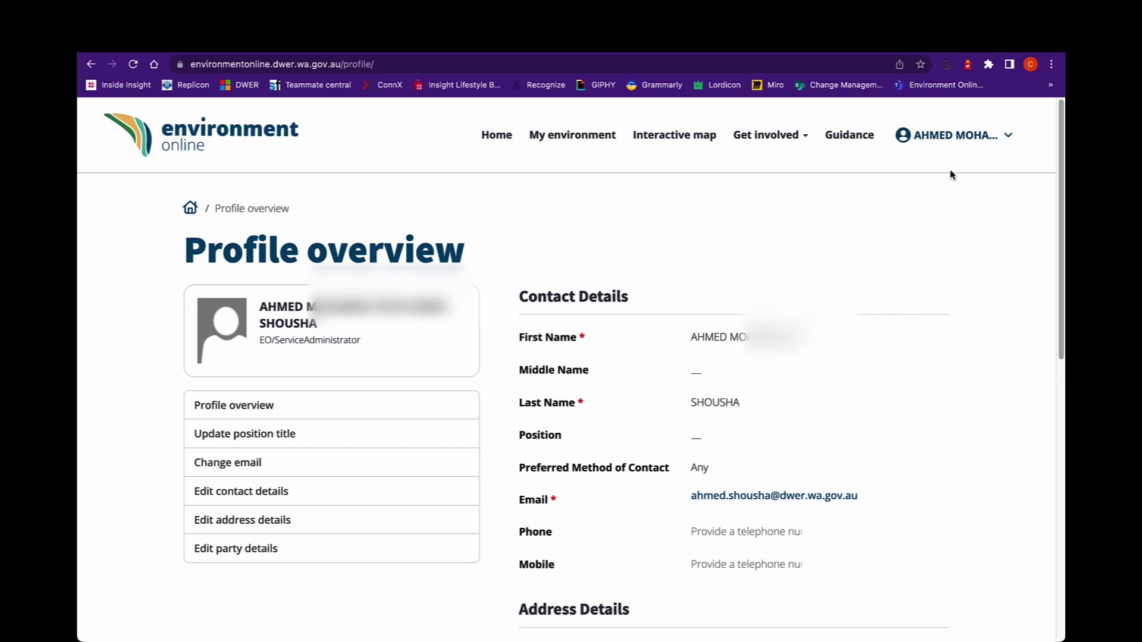
# Step: Review the profile's contact and address details, then go to Edit party details
pyautogui.scroll(-3, 758, 369)
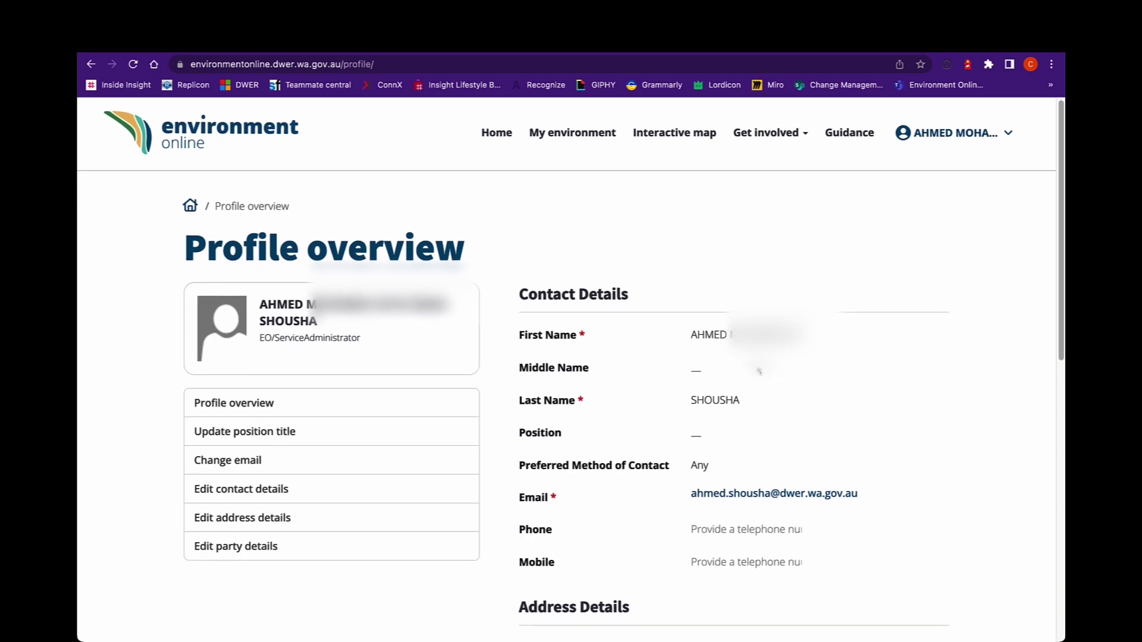
pyautogui.scroll(-5, 759, 369)
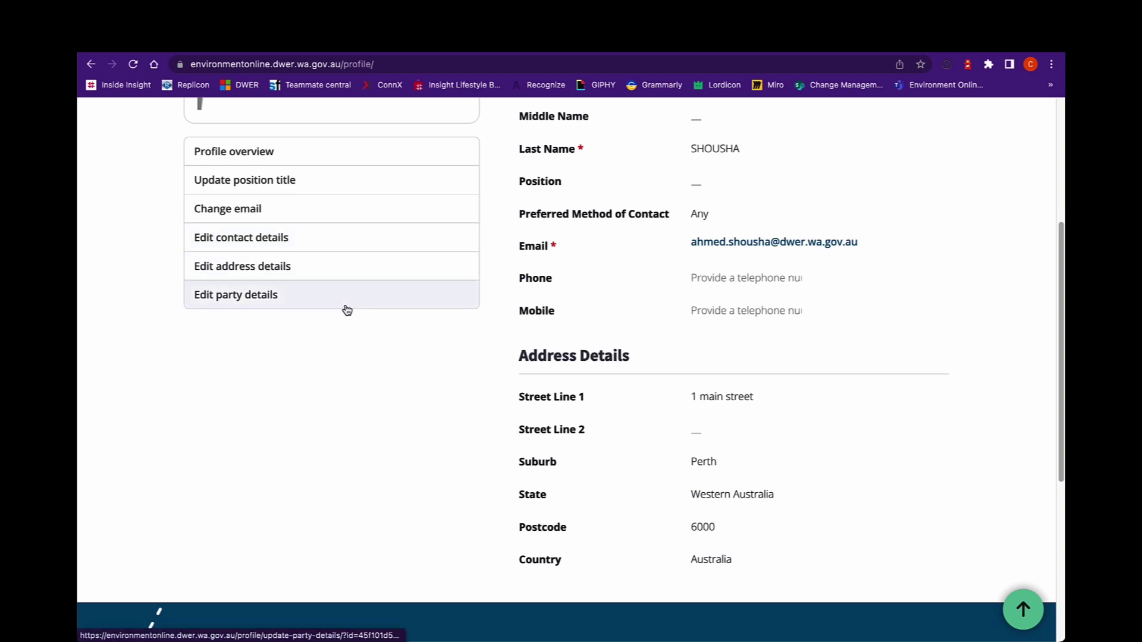
pyautogui.scroll(-2, 349, 301)
pyautogui.scroll(3, 350, 301)
pyautogui.scroll(3, 349, 301)
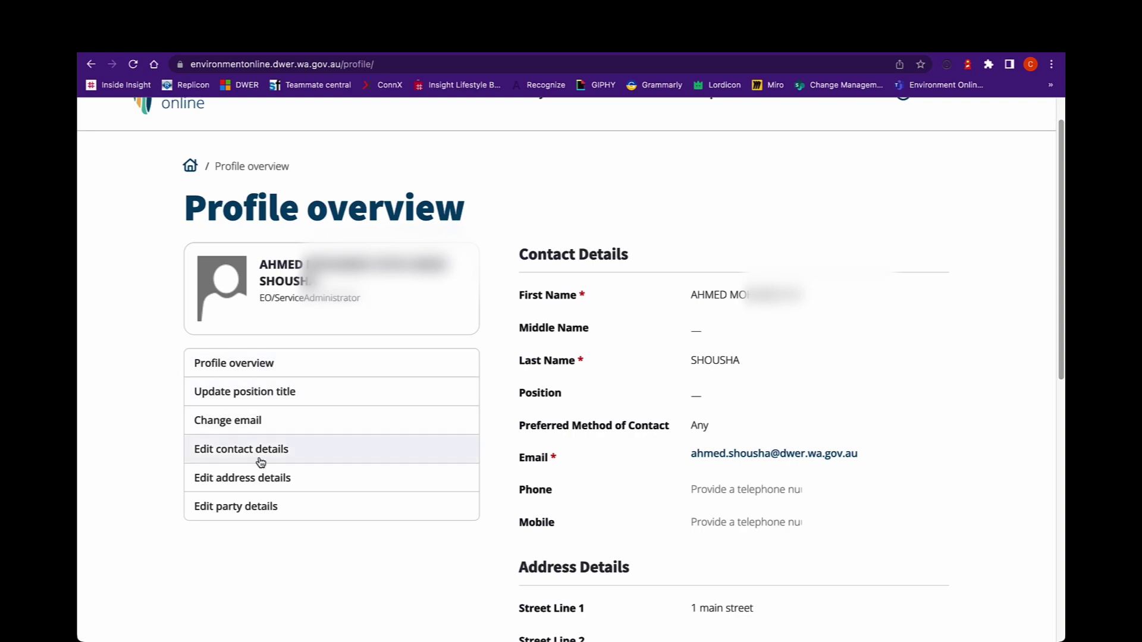
pyautogui.click(264, 507)
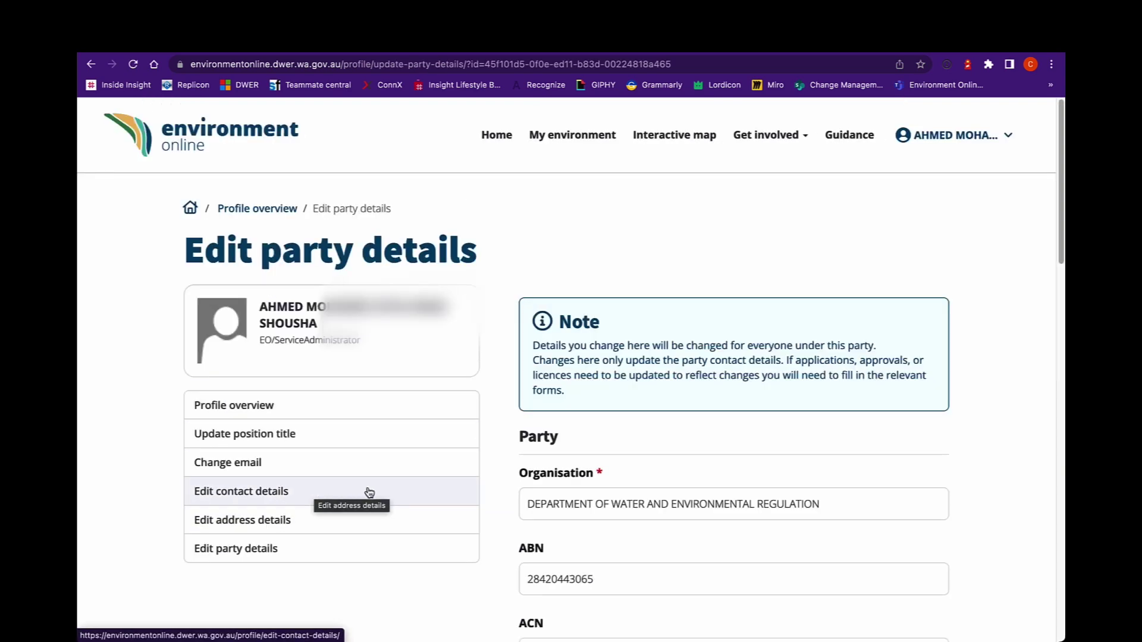
# Step: Review the organisation, ABN and empty trading name, phone and postal fields unchanged, then return to My environment
pyautogui.scroll(-5, 748, 432)
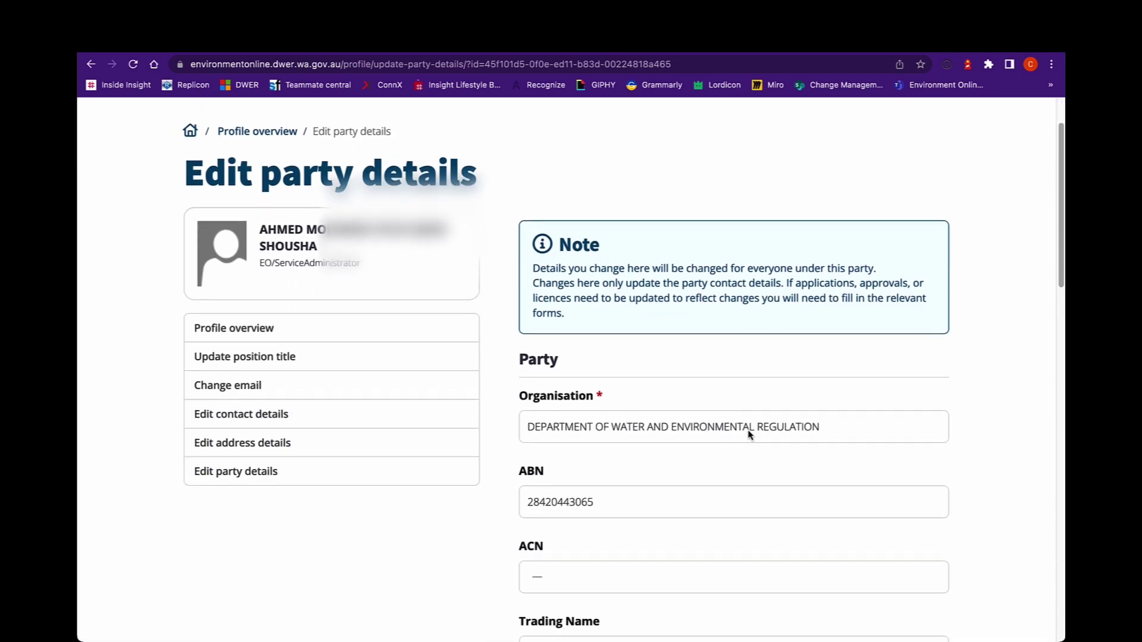
pyautogui.scroll(-2, 743, 437)
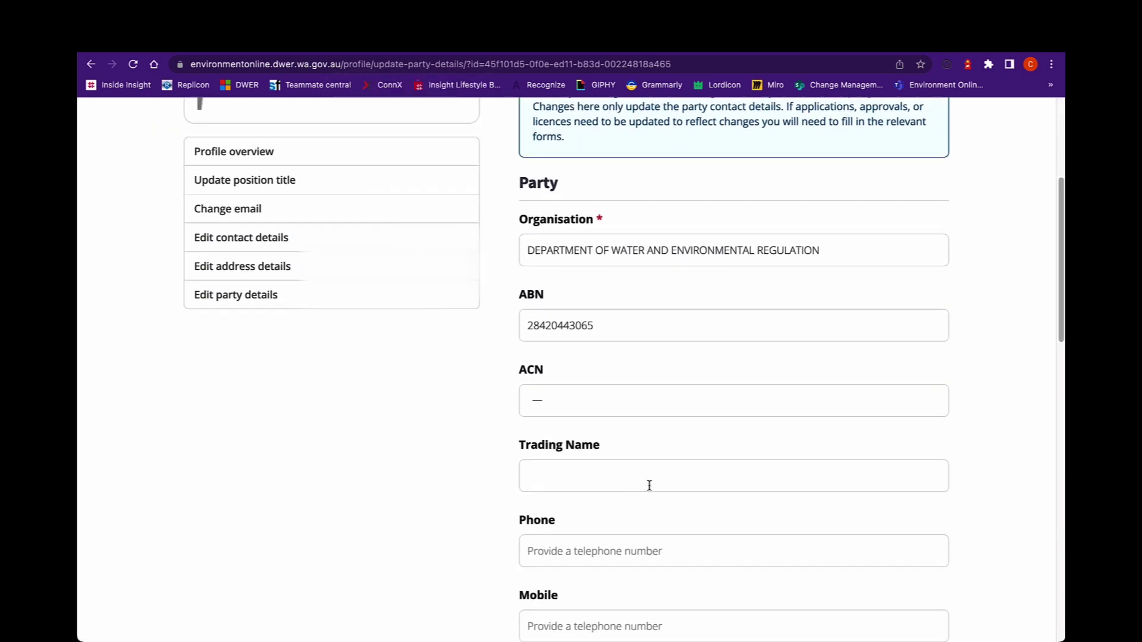
pyautogui.scroll(-5, 651, 480)
pyautogui.scroll(-6, 651, 483)
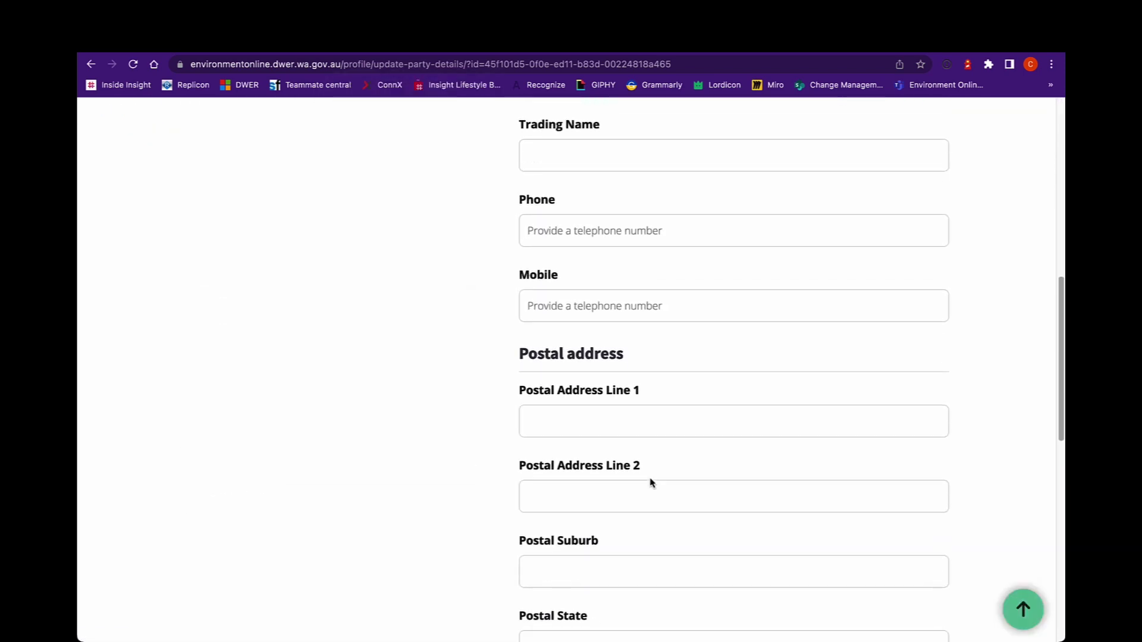
pyautogui.scroll(-4, 651, 483)
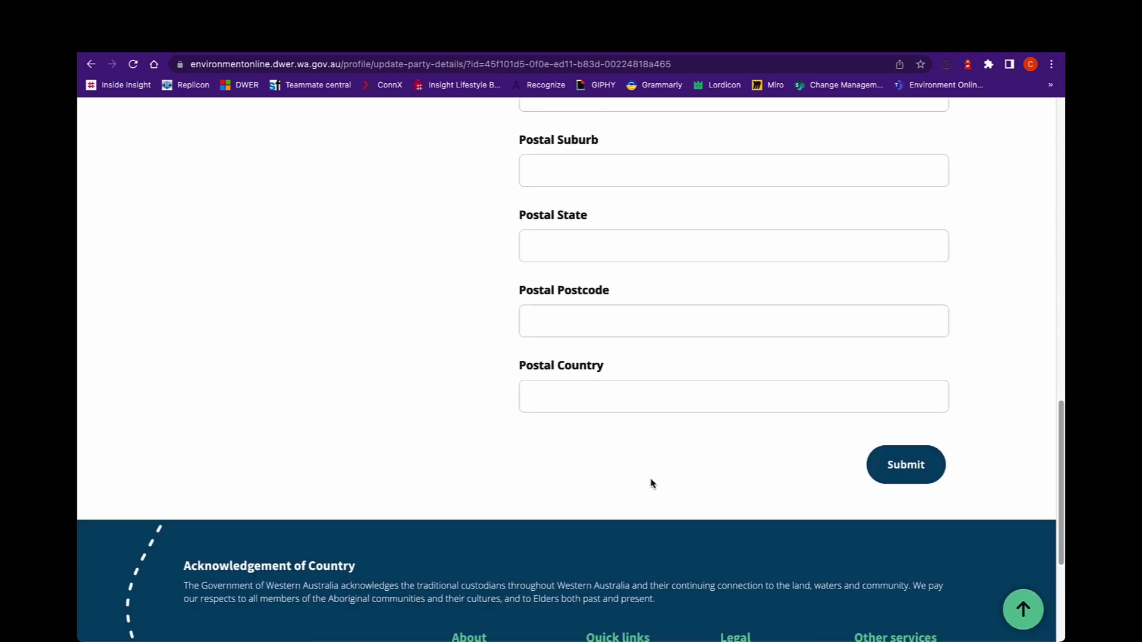
pyautogui.scroll(11, 651, 483)
pyautogui.scroll(7, 651, 483)
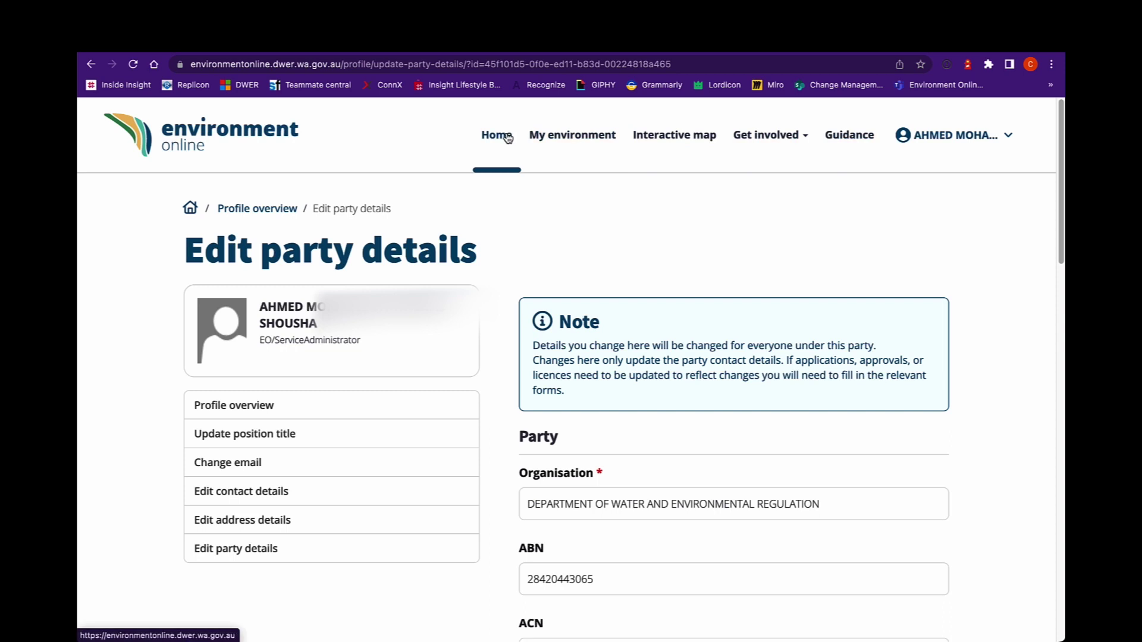
pyautogui.click(557, 140)
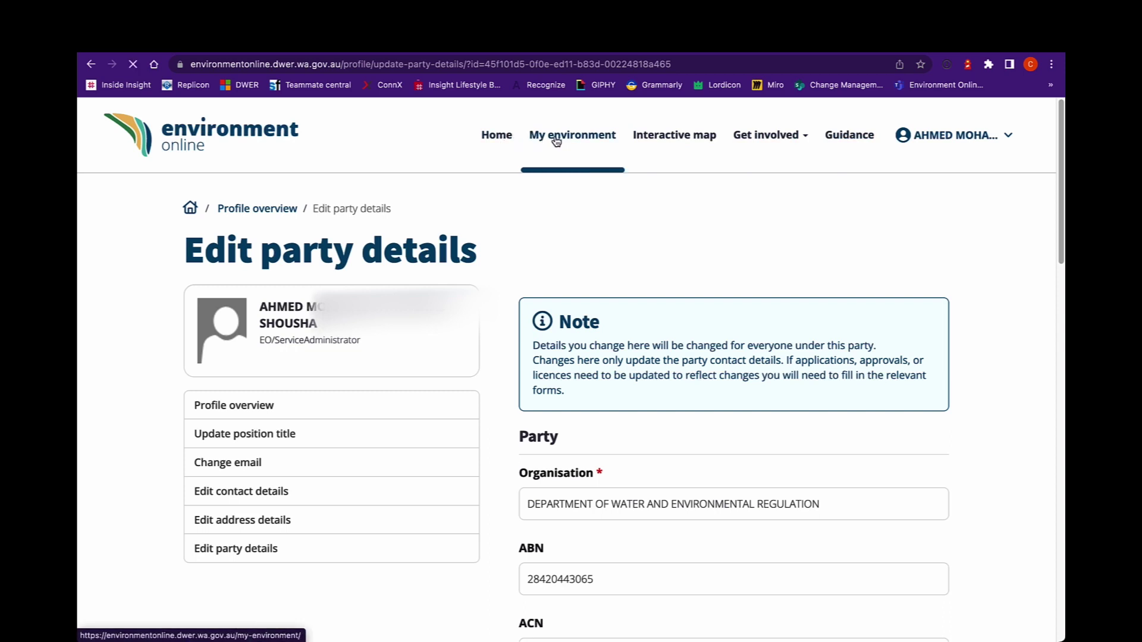